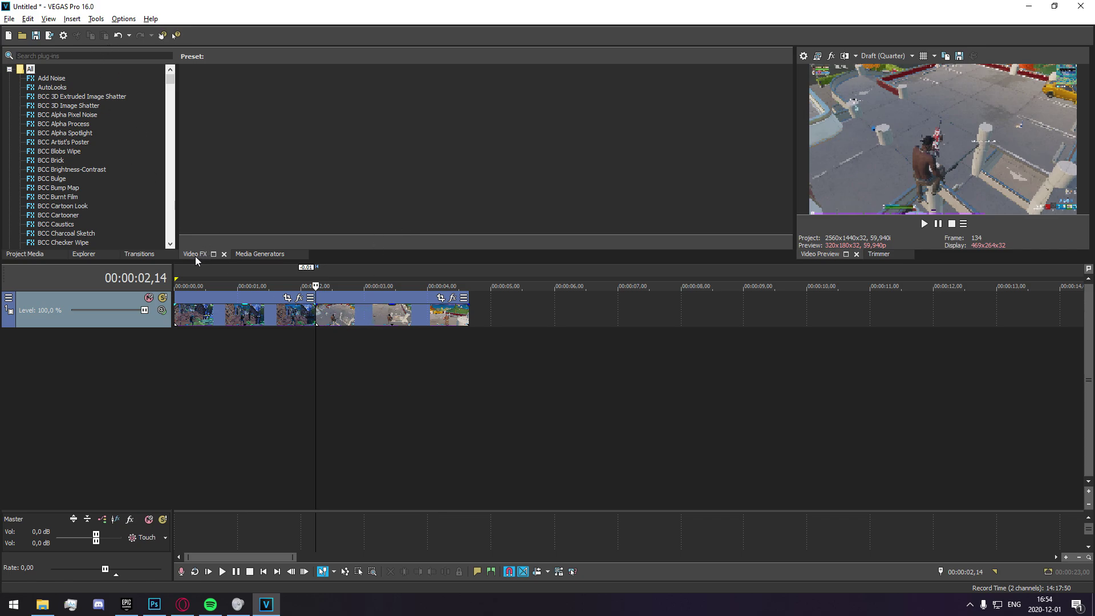
# Step: Search the video effects for "blurmo" and apply the S_BlurMoCurves "god" preset to the first clip
pyautogui.click(88, 56)
pyautogui.write('b')
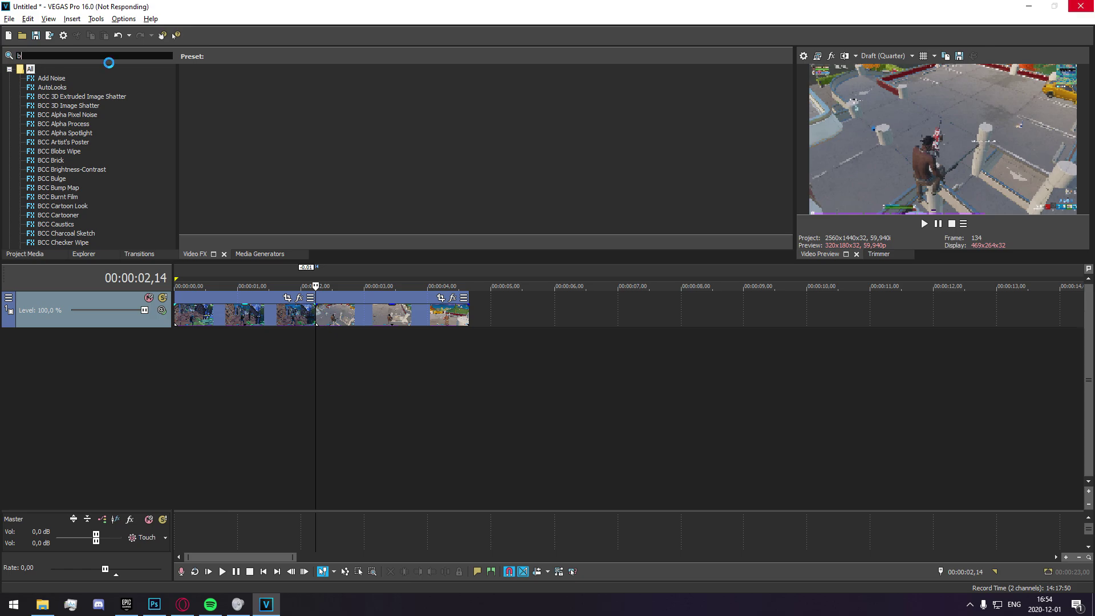
pyautogui.write('l')
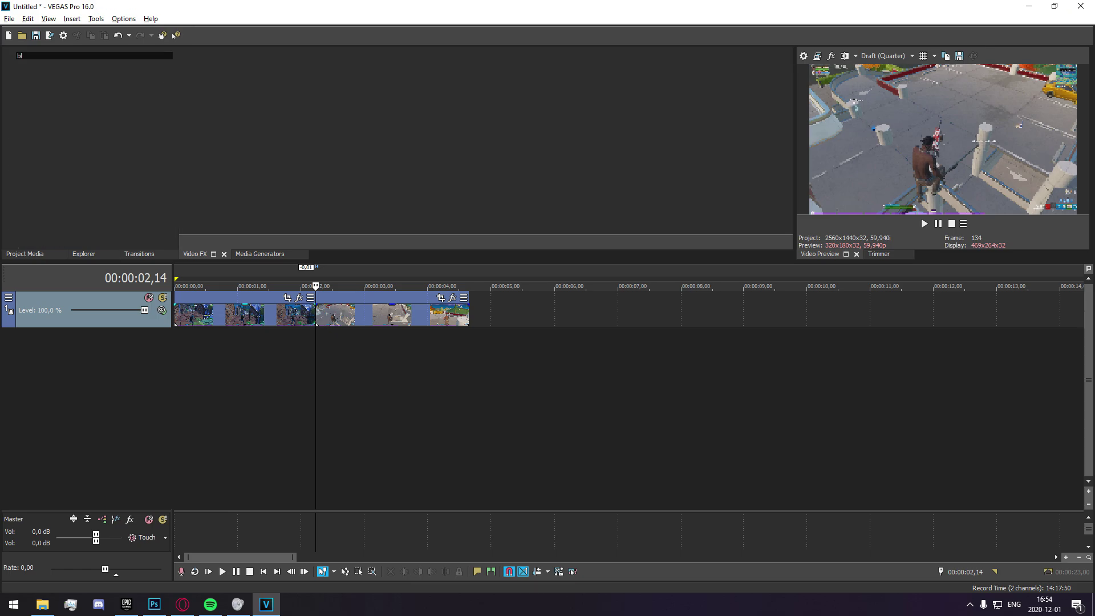
pyautogui.write('urmo')
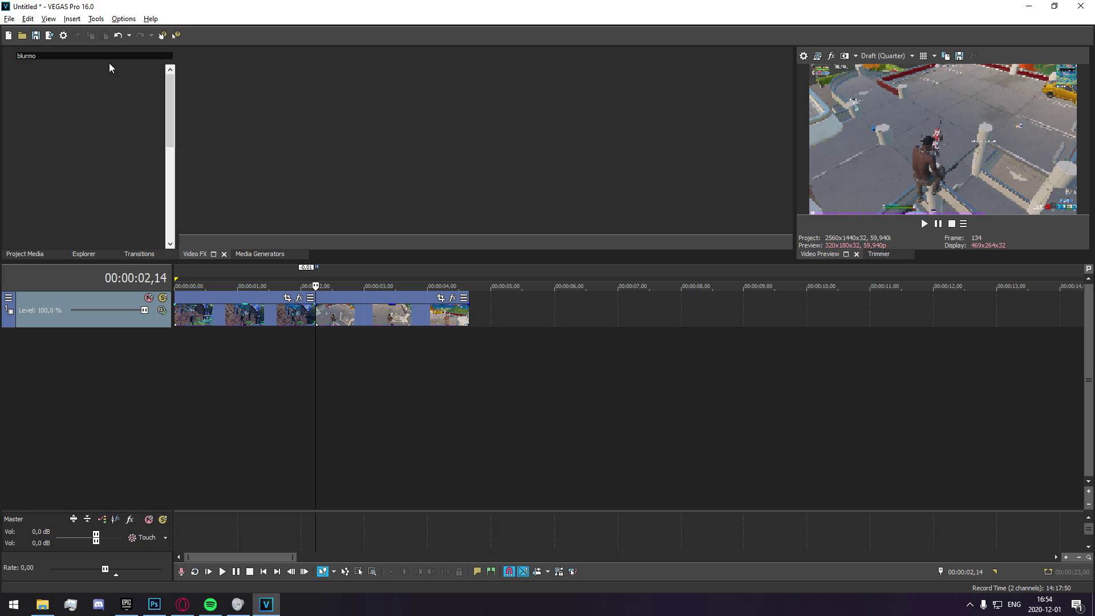
pyautogui.click(61, 78)
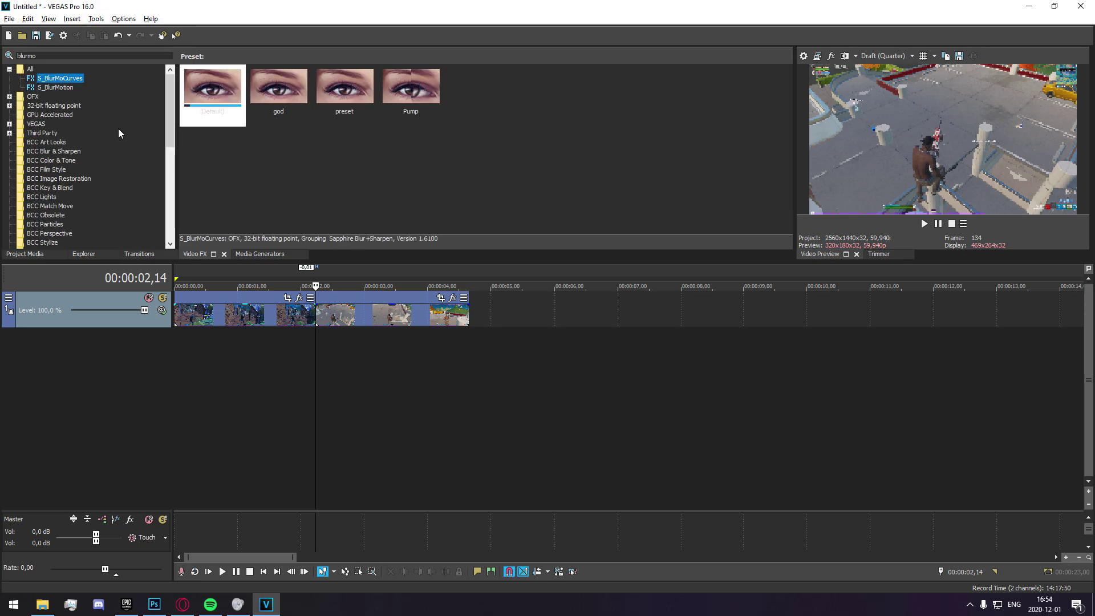
pyautogui.moveTo(275, 111); pyautogui.dragTo(297, 319)
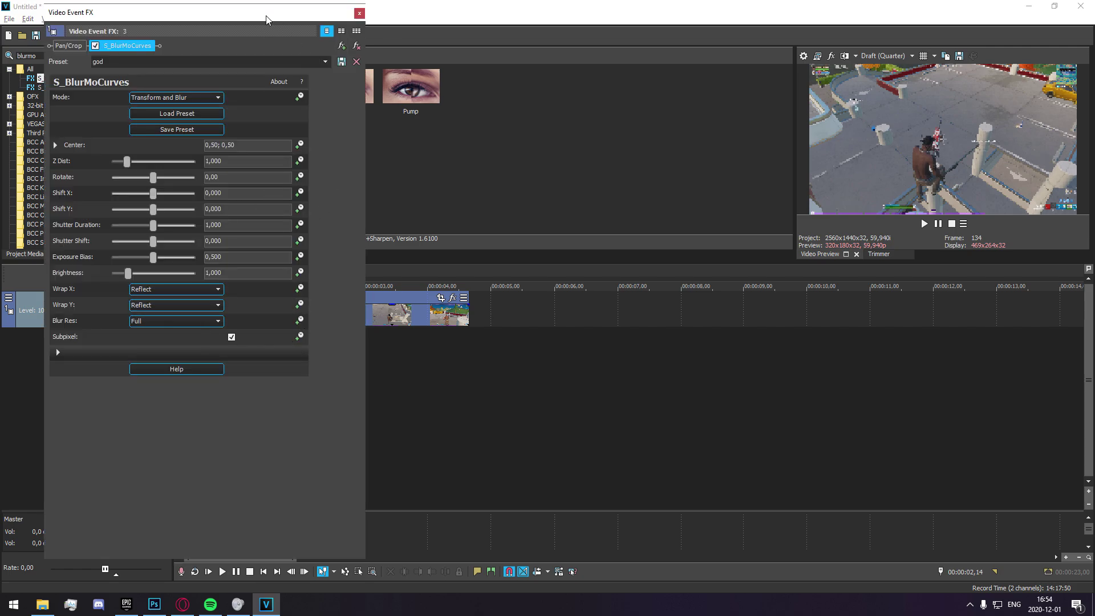
pyautogui.moveTo(265, 20); pyautogui.dragTo(715, 46)
# Step: Enable animation for Z Dist on the first clip and add a keyframe at 00:00:02,07, shortly before its end
pyautogui.click(298, 158)
pyautogui.scroll(2, 360, 347)
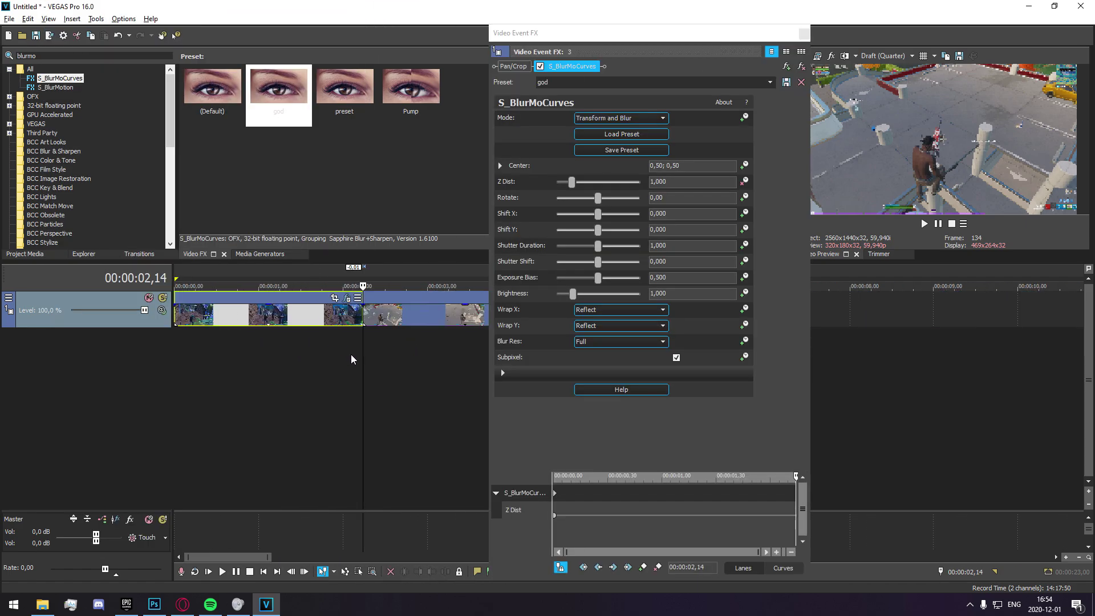
pyautogui.scroll(2, 317, 331)
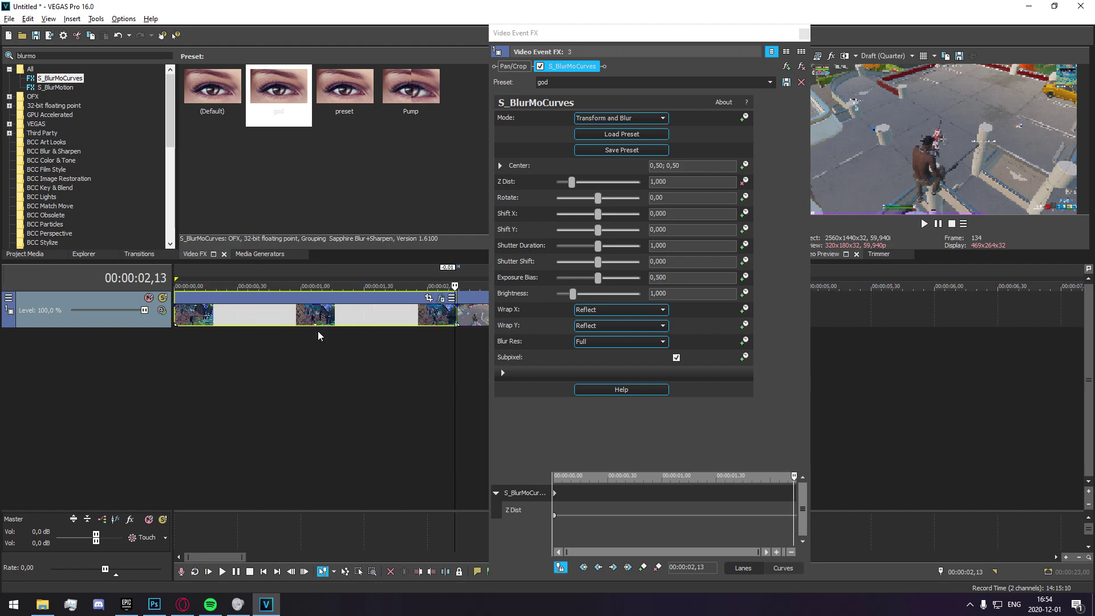
pyautogui.press('Left')
pyautogui.press('Left')
pyautogui.press('Left')
pyautogui.press('Left')
pyautogui.press('Left')
pyautogui.press('Left')
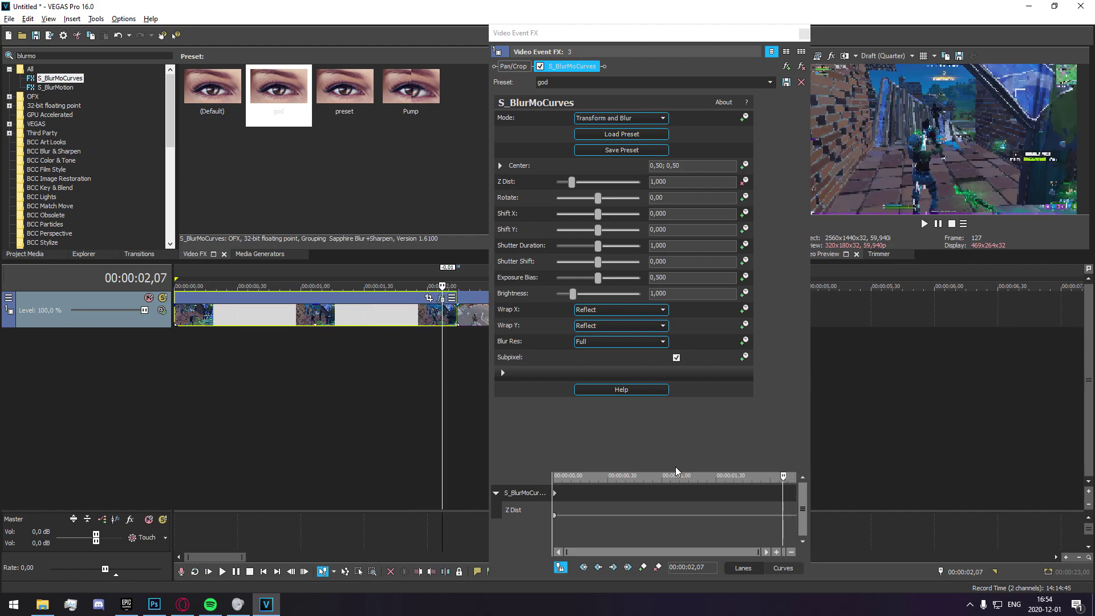
pyautogui.click(642, 567)
pyautogui.scroll(3, 719, 511)
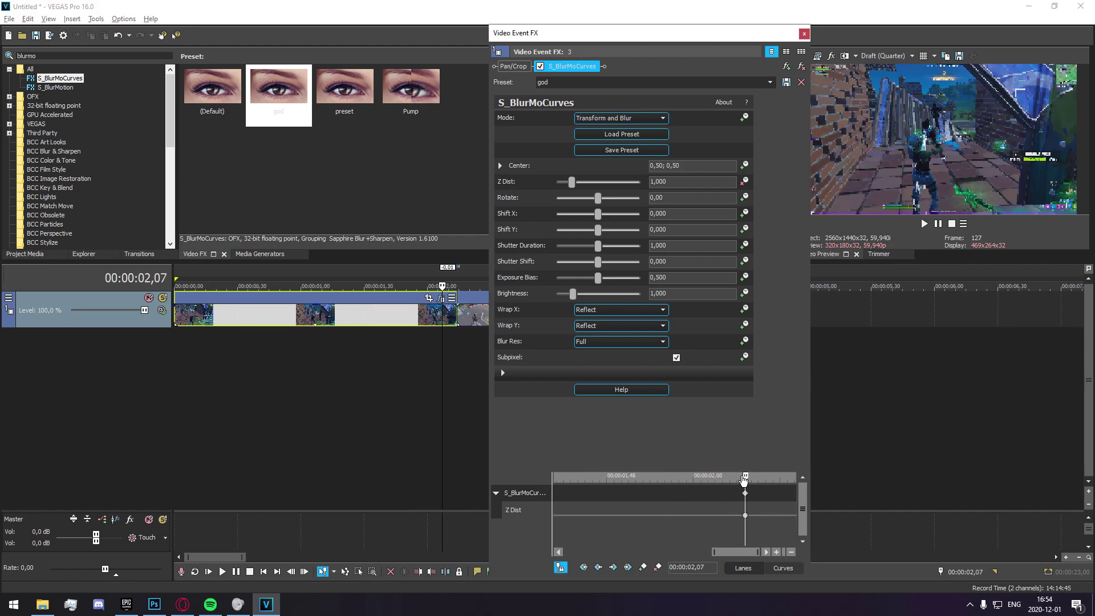
# Step: Set Z Dist to 0,45 at the first clip's end and give the 00:00:02,07 keyframe a Slow Fade
pyautogui.moveTo(745, 477); pyautogui.dragTo(796, 477)
pyautogui.click(523, 186)
pyautogui.write('0,45')
pyautogui.press('Return')
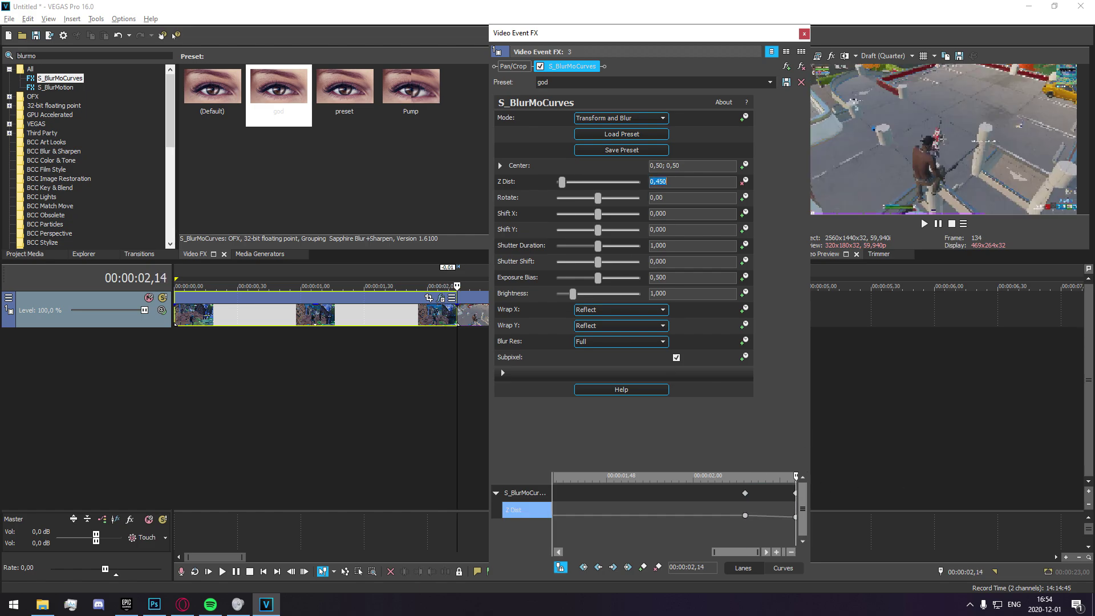
pyautogui.rightClick(745, 516)
pyautogui.click(790, 452)
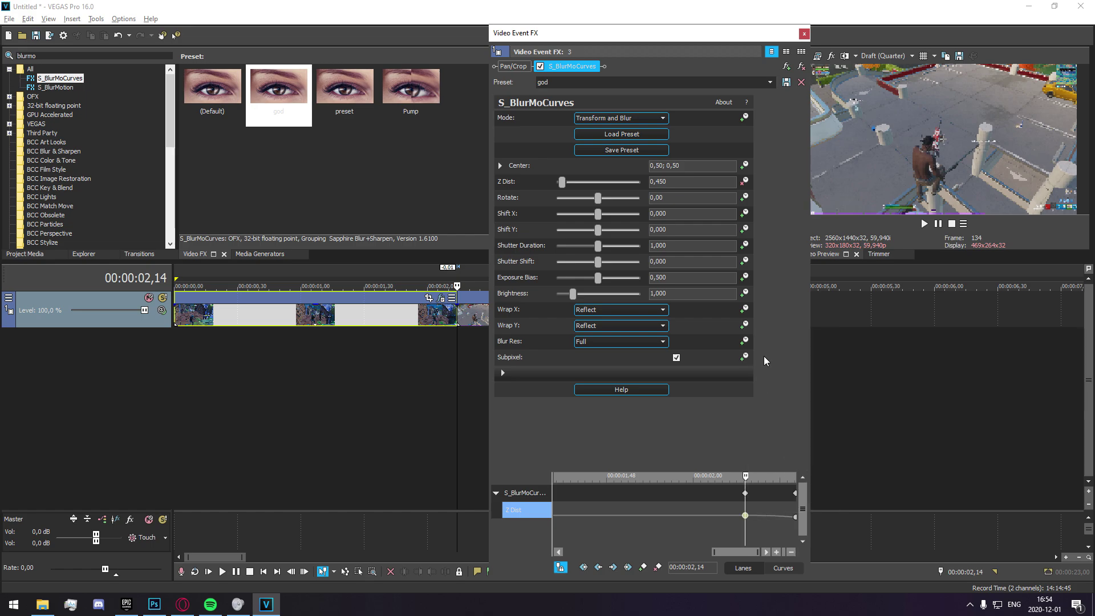
pyautogui.click(804, 33)
# Step: Place the playhead at 00:00:02,24 in the second clip and apply the S_BlurMoCurves "god" preset to that clip
pyautogui.click(463, 324)
pyautogui.press('Right')
pyautogui.press('Right')
pyautogui.press('Right')
pyautogui.press('Right')
pyautogui.press('Right')
pyautogui.press('Right')
pyautogui.press('Right')
pyautogui.press('Right')
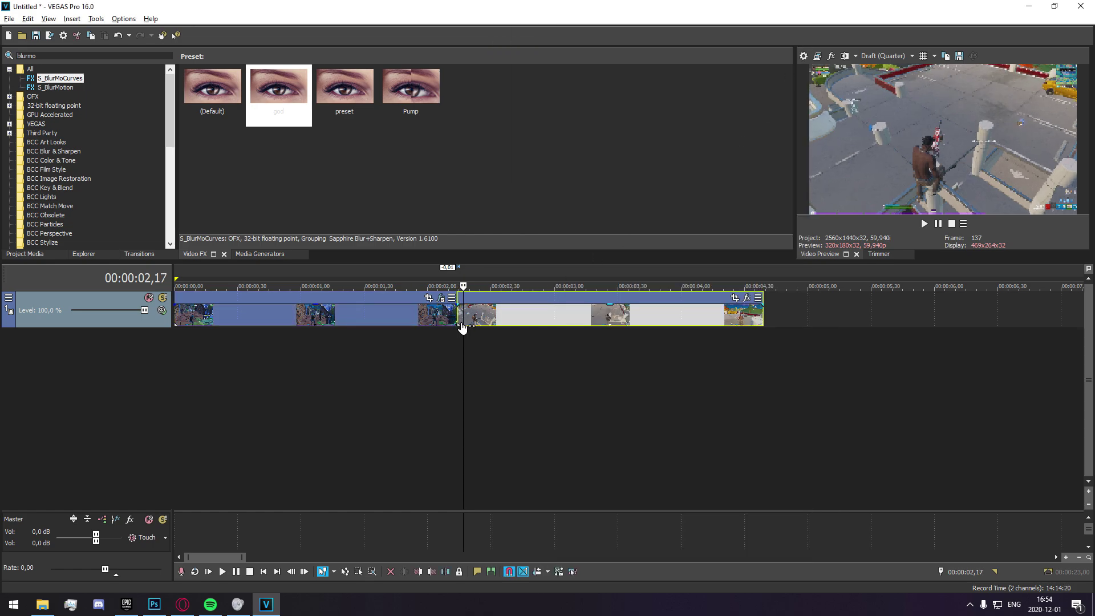
pyautogui.press('Right')
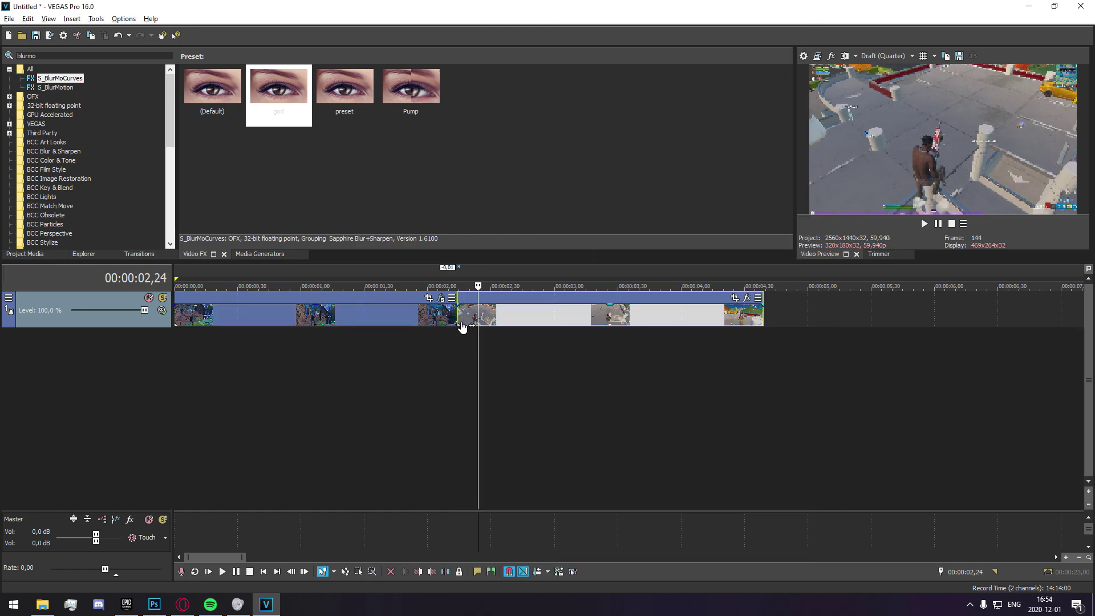
pyautogui.moveTo(278, 86); pyautogui.dragTo(500, 305)
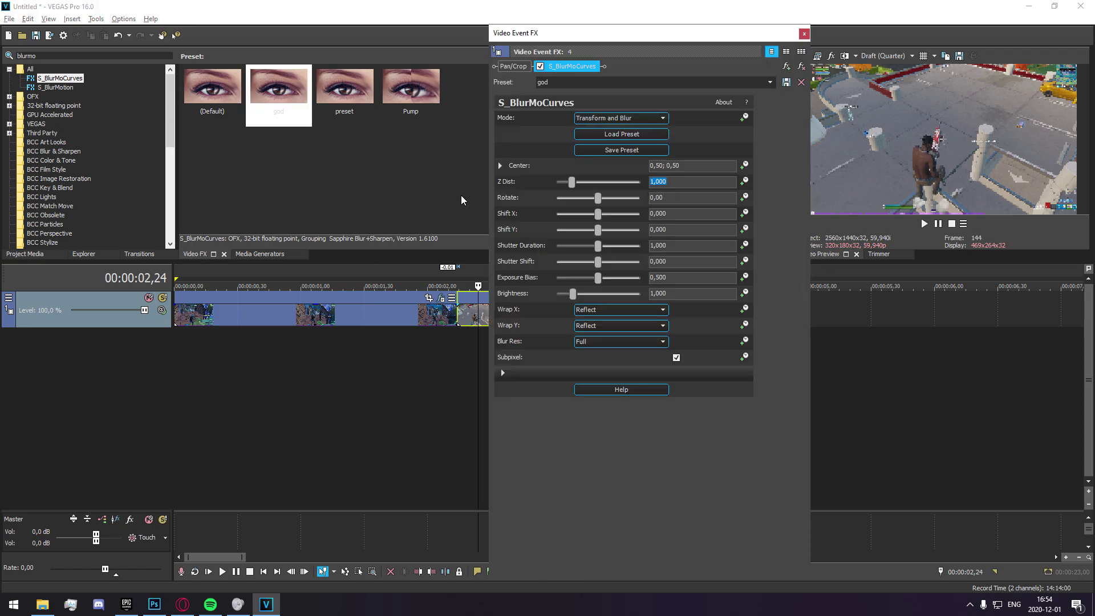
# Step: Animate the second clip's Z Dist from 1,55 at its start to 1 at 00:00:00,10, using a Fast Fade
pyautogui.press('Return')
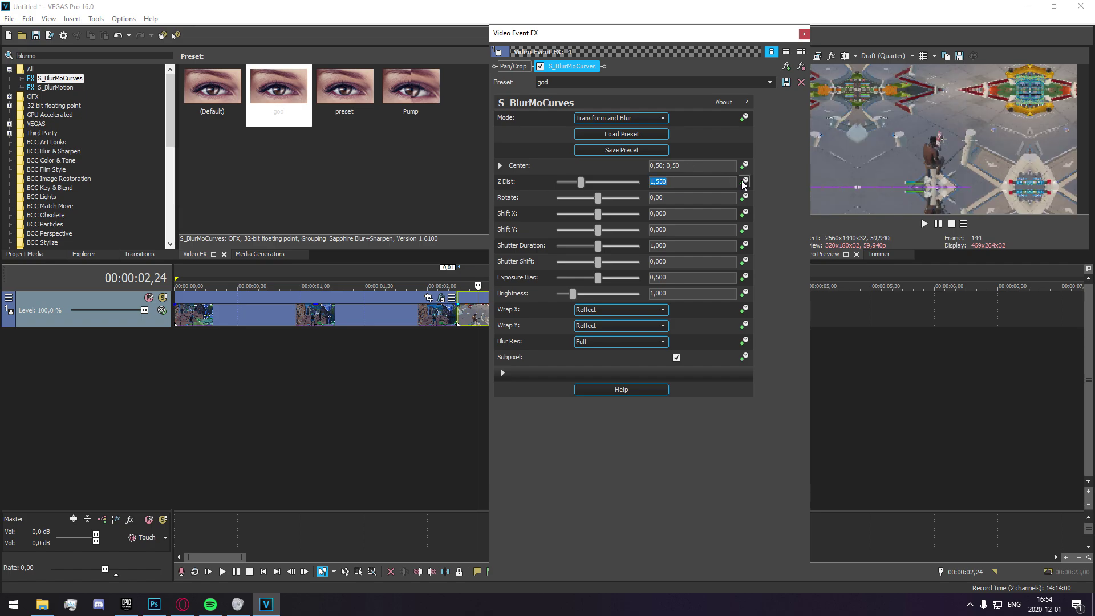
pyautogui.click(745, 180)
pyautogui.rightClick(554, 514)
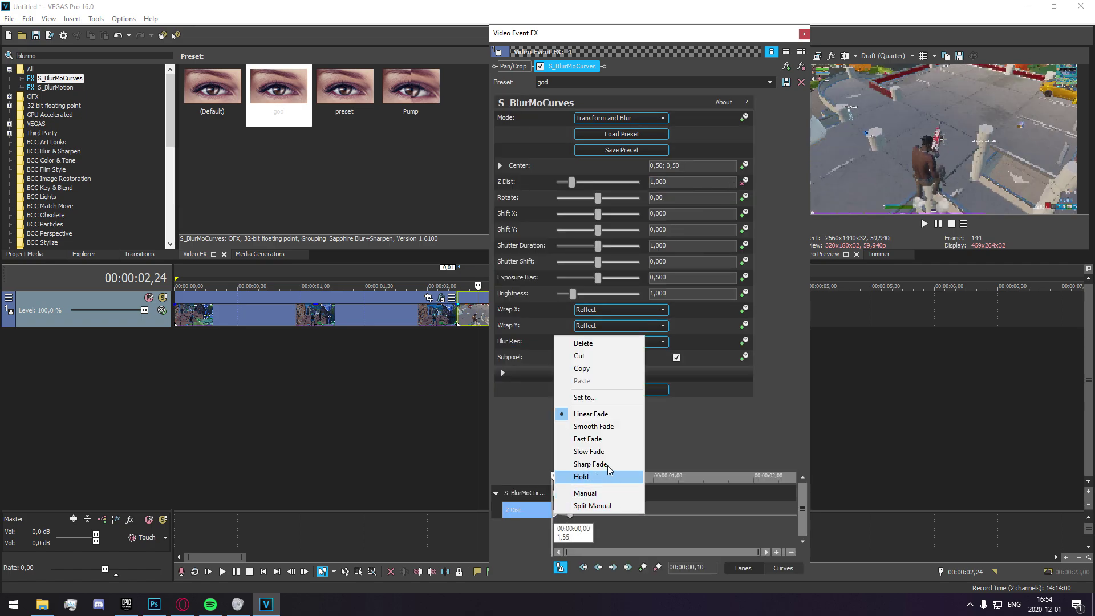
pyautogui.click(599, 440)
pyautogui.click(804, 34)
# Step: Play back the transition between the two clips from 00:00:01,45
pyautogui.scroll(2, 555, 337)
pyautogui.click(471, 343)
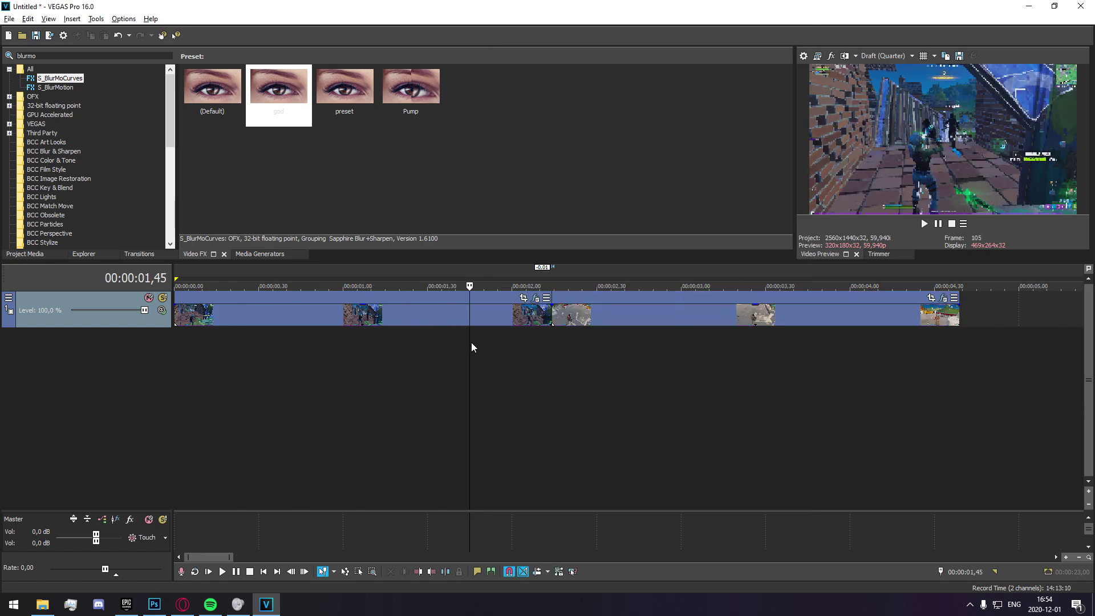
pyautogui.press('space')
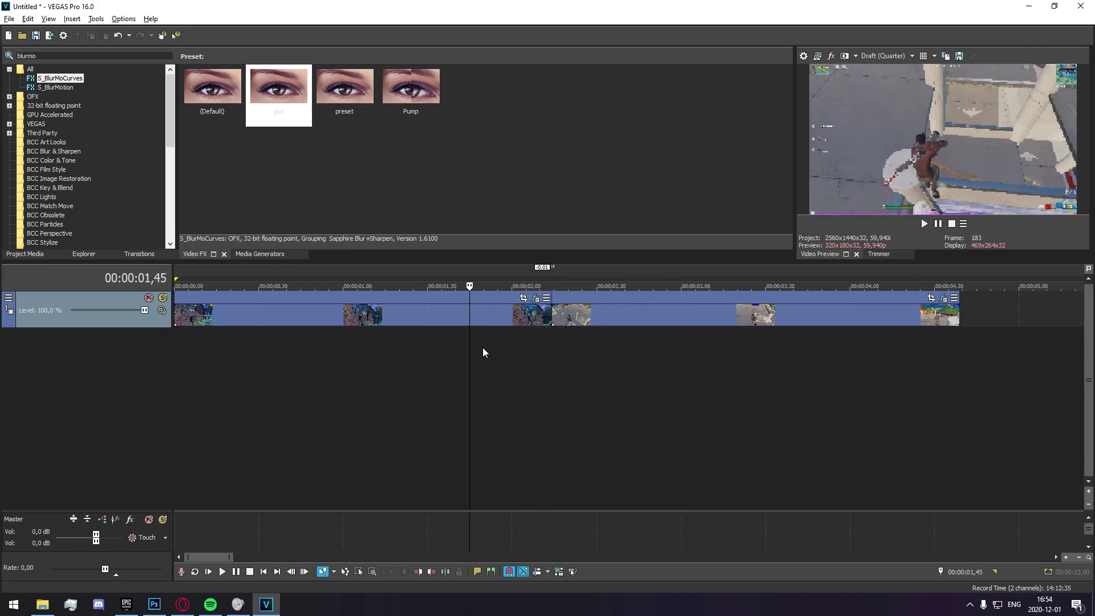
pyautogui.press('space')
# Step: Search the video effects for "timewarp" and apply the default S_TimeWarpRGB preset to the first clip
pyautogui.doubleClick(114, 55)
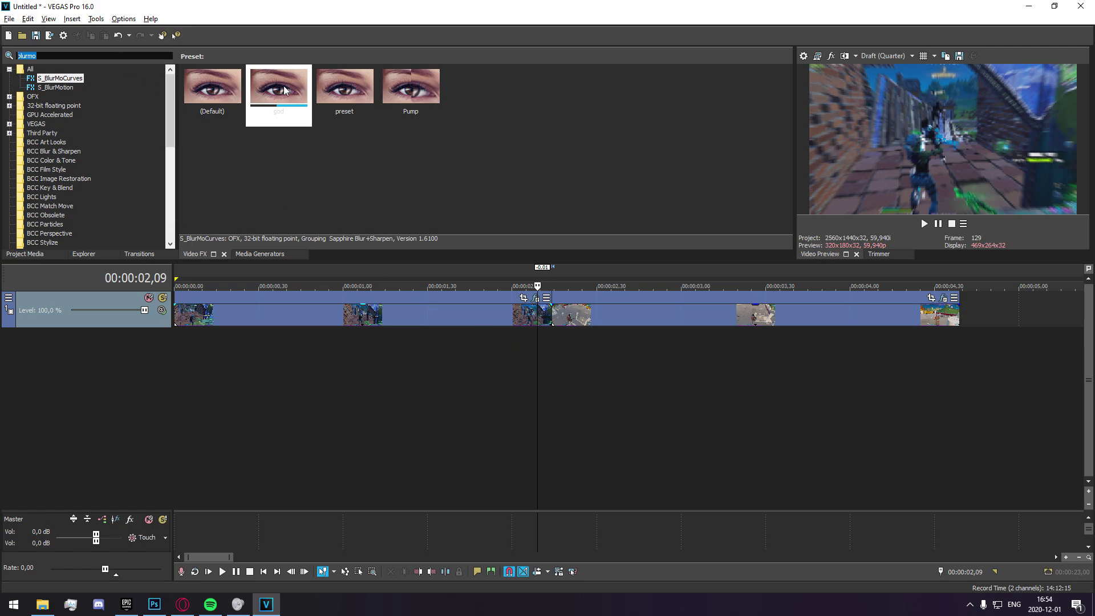
pyautogui.write('timw')
pyautogui.press('BackSpace')
pyautogui.write('ewarp')
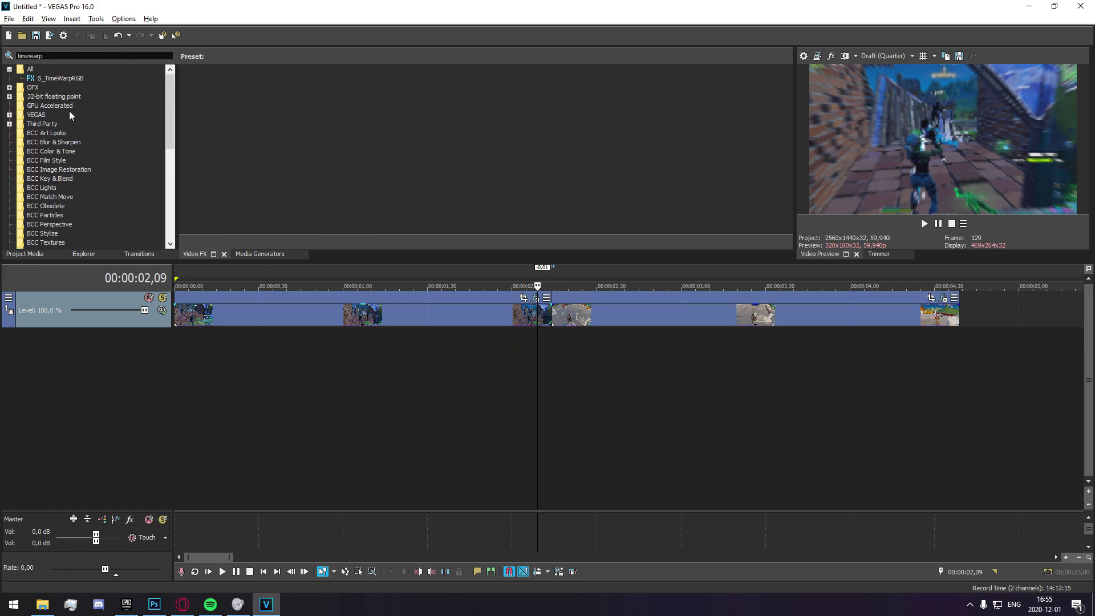
pyautogui.click(67, 78)
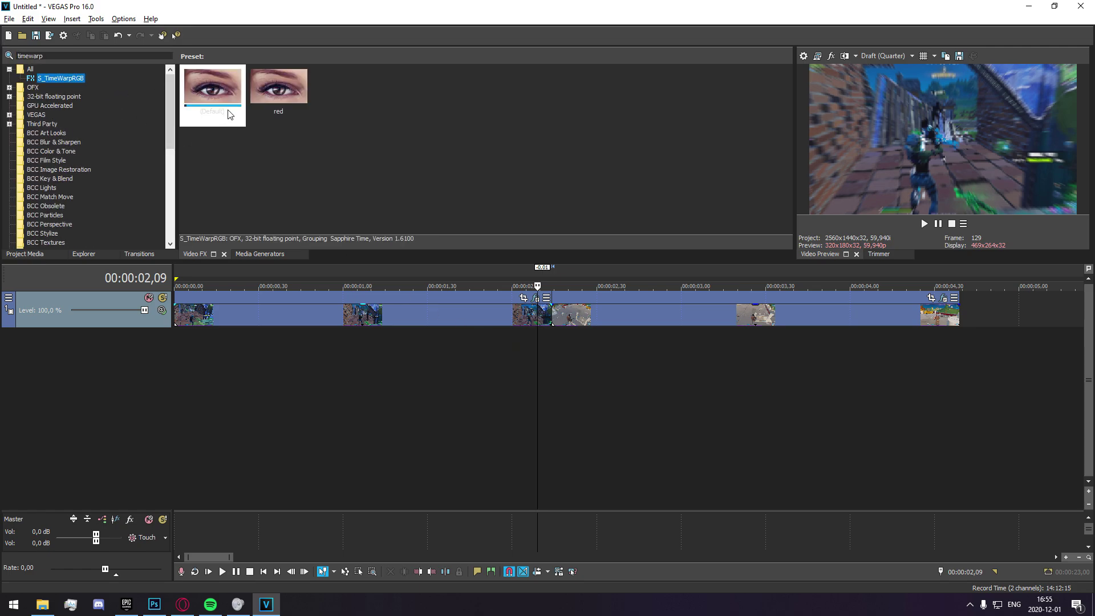
pyautogui.moveTo(228, 114); pyautogui.dragTo(510, 322)
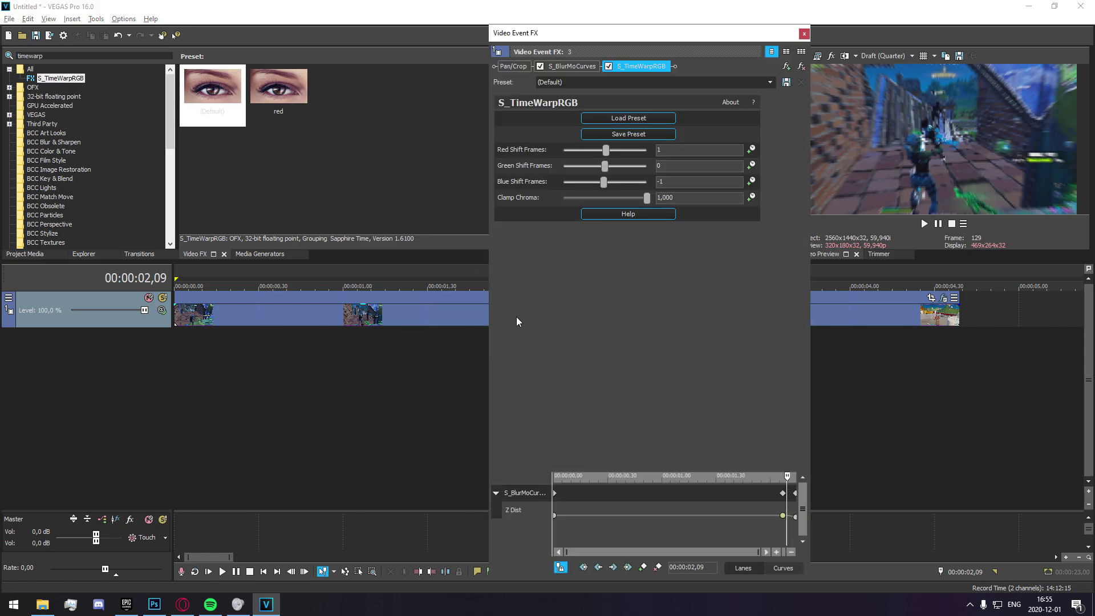
pyautogui.click(450, 311)
pyautogui.moveTo(589, 39); pyautogui.dragTo(315, 22)
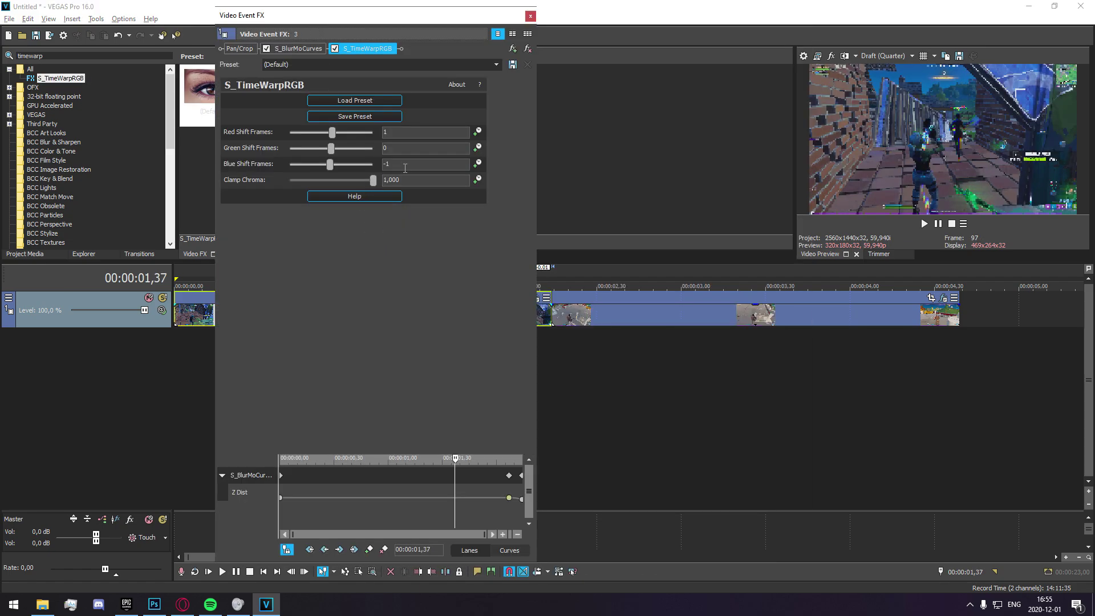
# Step: Set Blue Shift Frames to 0 and add a Red Shift Frames keyframe at 00:00:02,07 on the first clip
pyautogui.write('0')
pyautogui.click(477, 132)
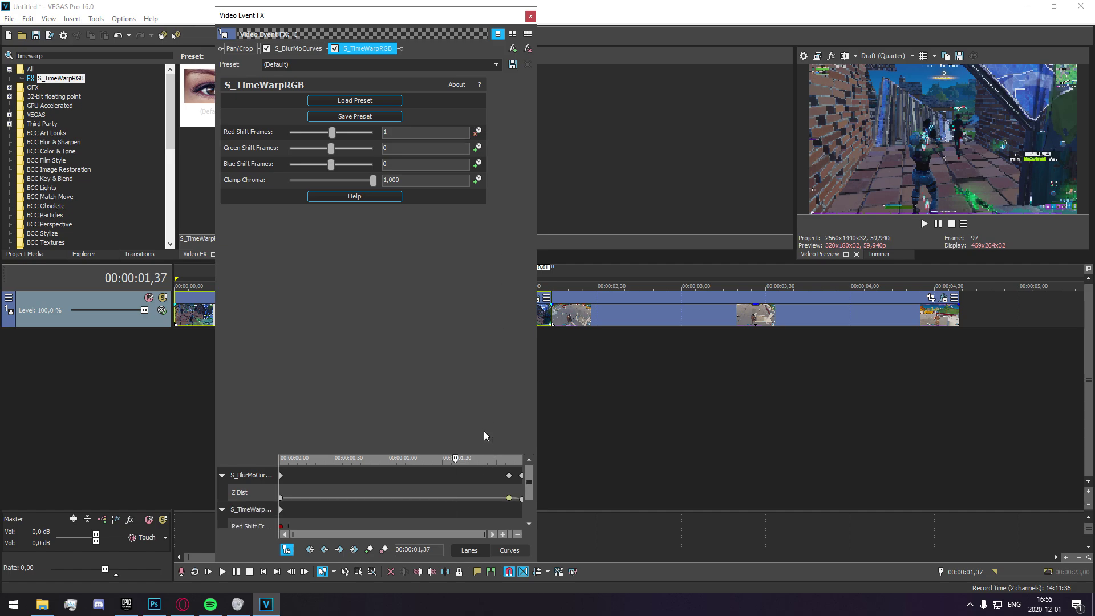
pyautogui.moveTo(528, 484); pyautogui.dragTo(534, 515)
pyautogui.moveTo(456, 462); pyautogui.dragTo(511, 462)
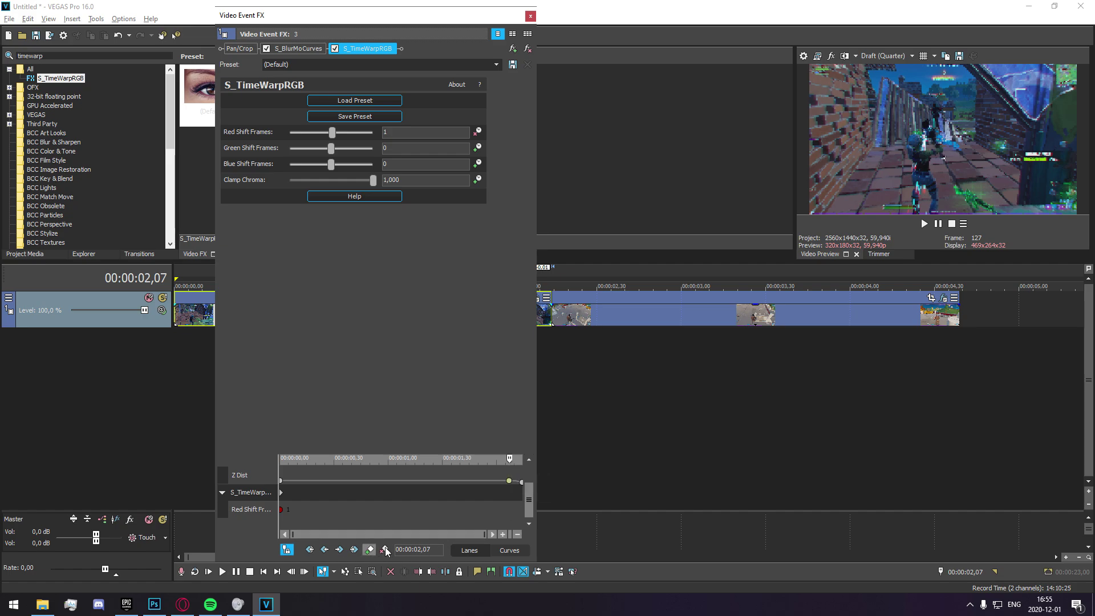
pyautogui.doubleClick(508, 508)
# Step: Set Red Shift Frames to 0 one frame earlier, at 00:00:02,06, and close the effect settings
pyautogui.scroll(5, 509, 508)
pyautogui.press('Left')
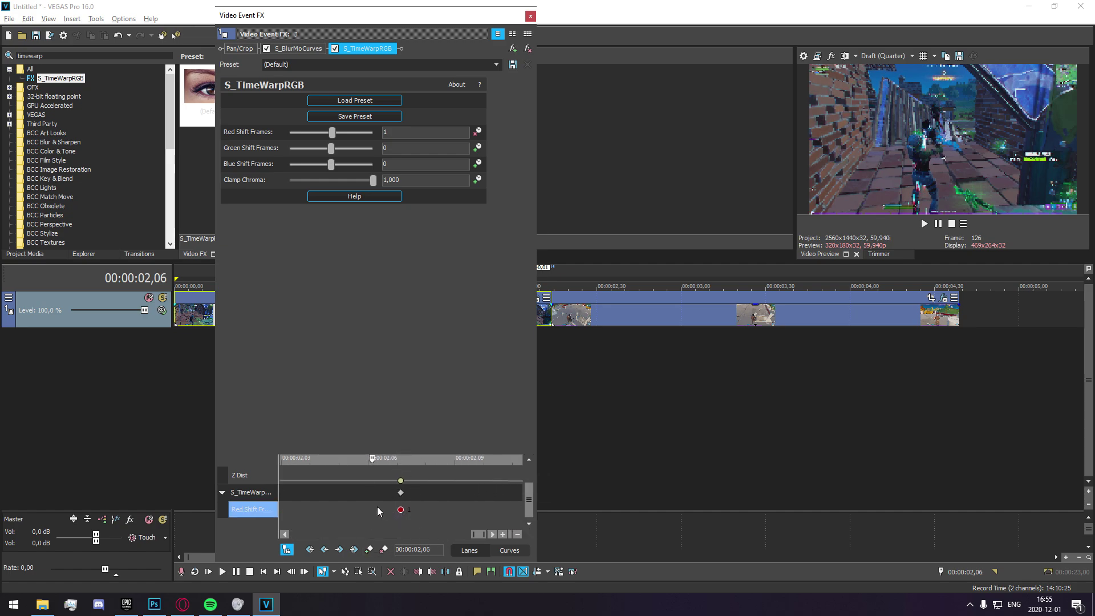
pyautogui.moveTo(391, 132); pyautogui.dragTo(313, 128)
pyautogui.write('0')
pyautogui.scroll(-8, 471, 508)
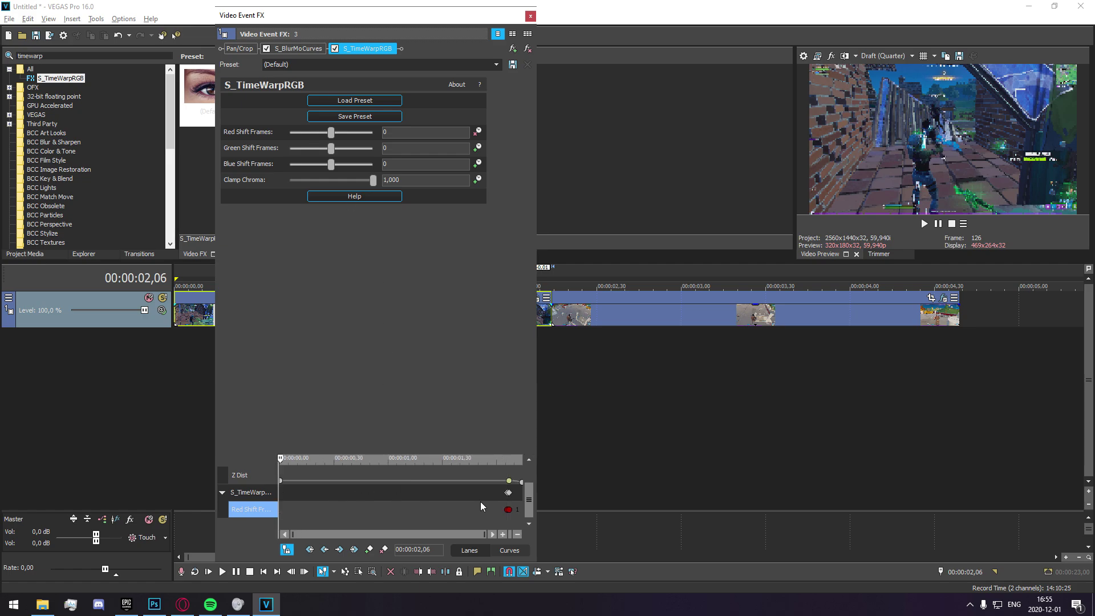
pyautogui.click(531, 16)
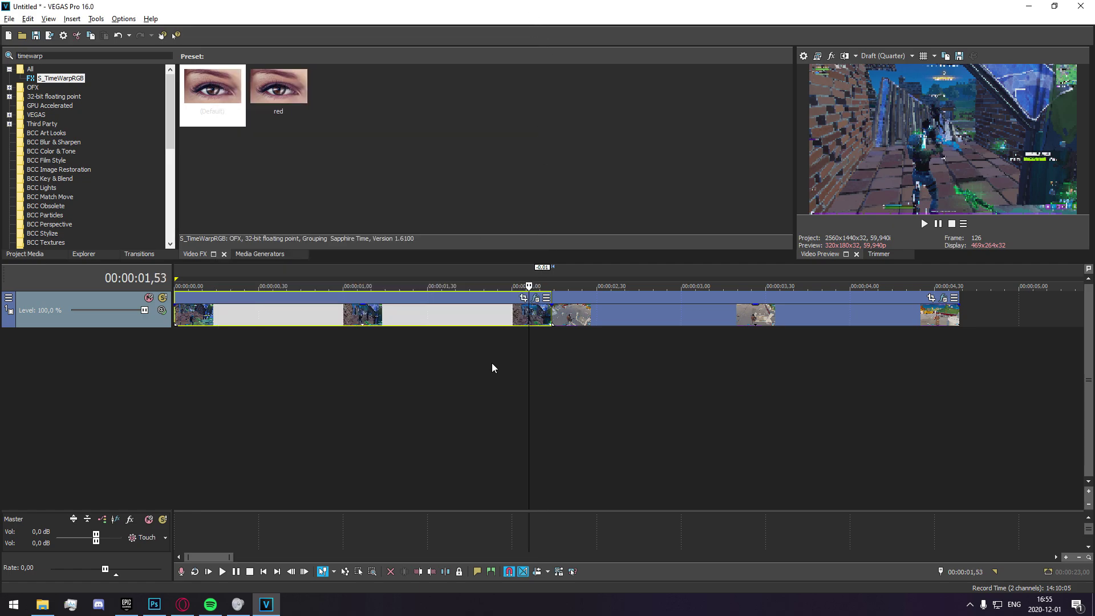
# Step: Play back the transition to check the colour shift at the end of the first clip
pyautogui.click(494, 368)
pyautogui.press('space')
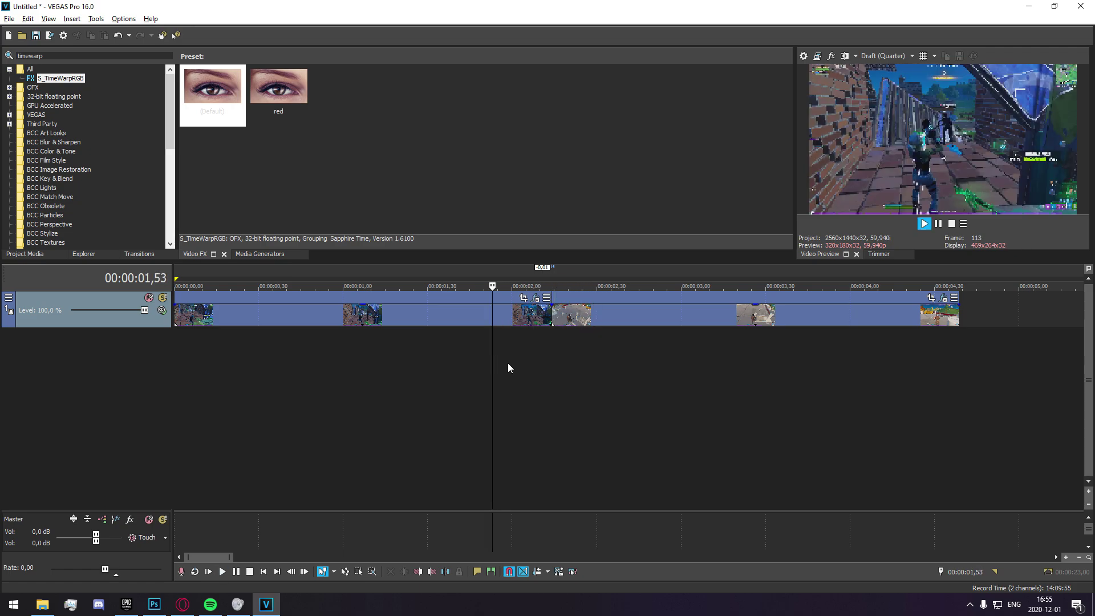
pyautogui.click(529, 353)
pyautogui.press('space')
pyautogui.click(562, 355)
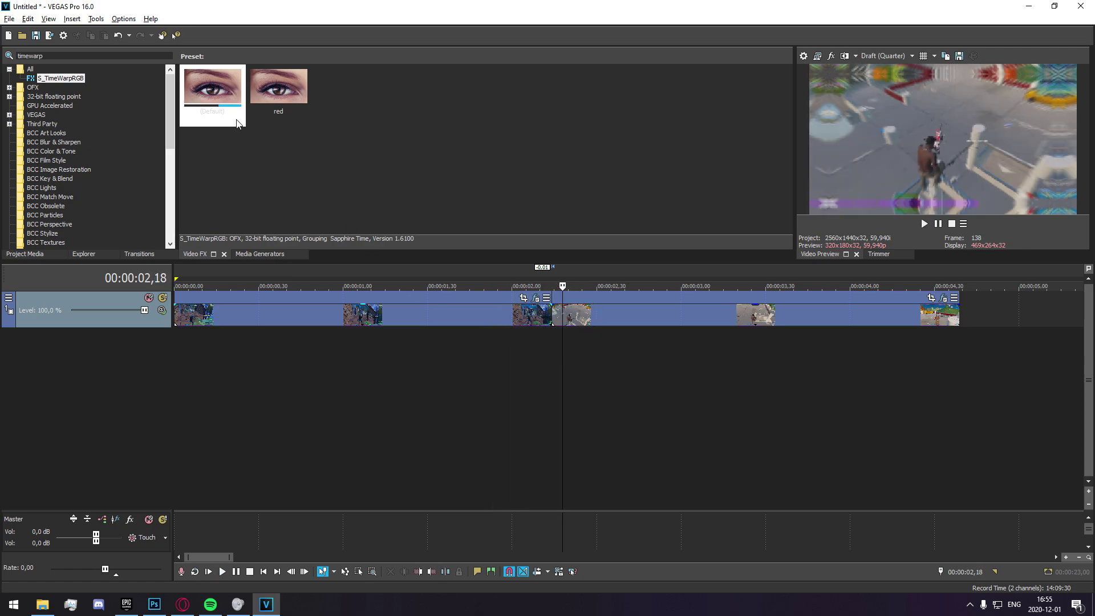
# Step: Apply the S_TimeWarpRGB "red" preset to the second clip
pyautogui.click(214, 103)
pyautogui.moveTo(251, 93); pyautogui.dragTo(268, 117)
pyautogui.moveTo(231, 90); pyautogui.dragTo(594, 314)
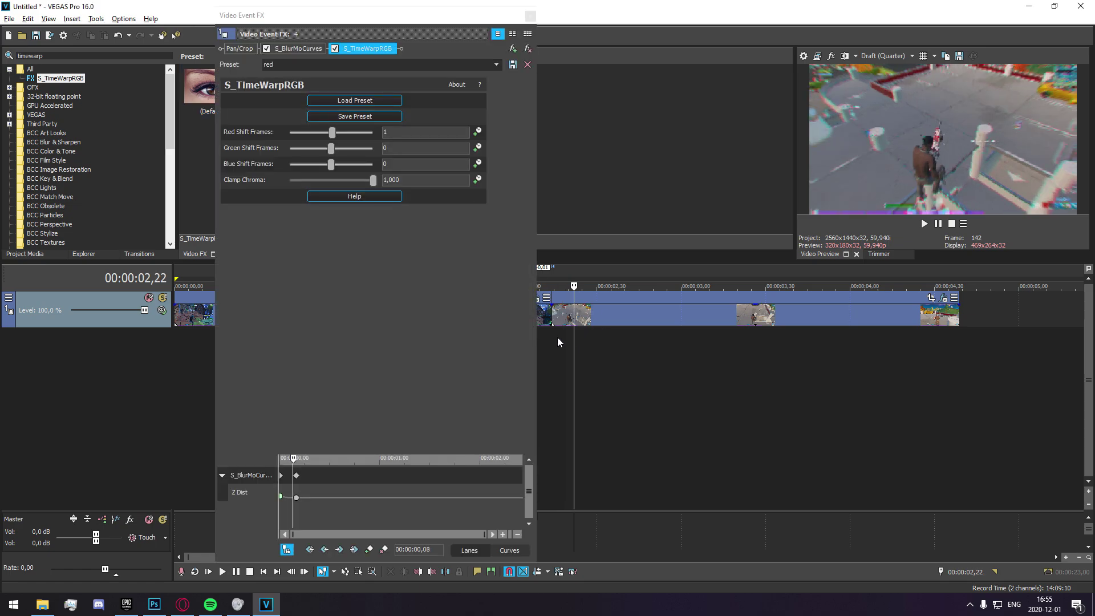
# Step: Enable animation for Red Shift Frames on the second clip and add a keyframe at 00:00:00,15 of that clip
pyautogui.click(557, 337)
pyautogui.scroll(2, 368, 493)
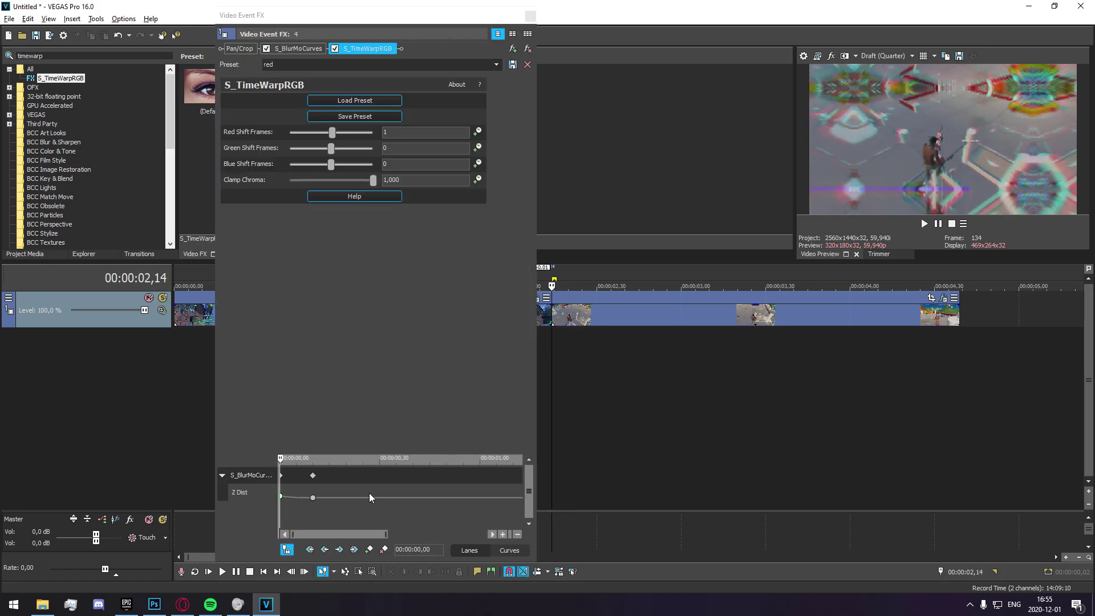
pyautogui.scroll(1, 369, 498)
pyautogui.moveTo(277, 459); pyautogui.dragTo(370, 477)
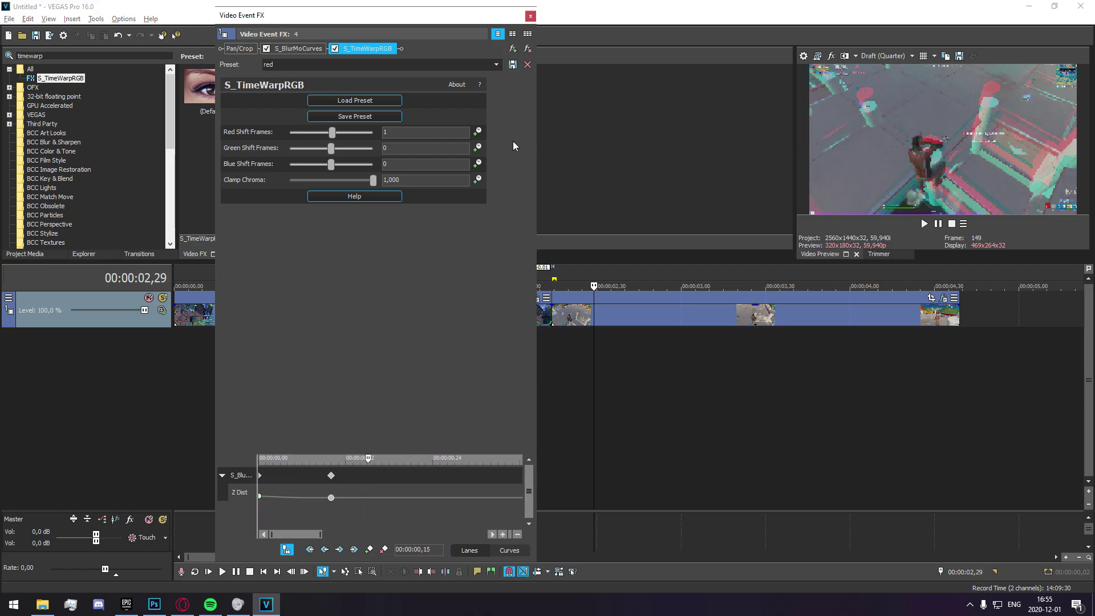
pyautogui.click(477, 132)
pyautogui.click(368, 549)
pyautogui.click(368, 526)
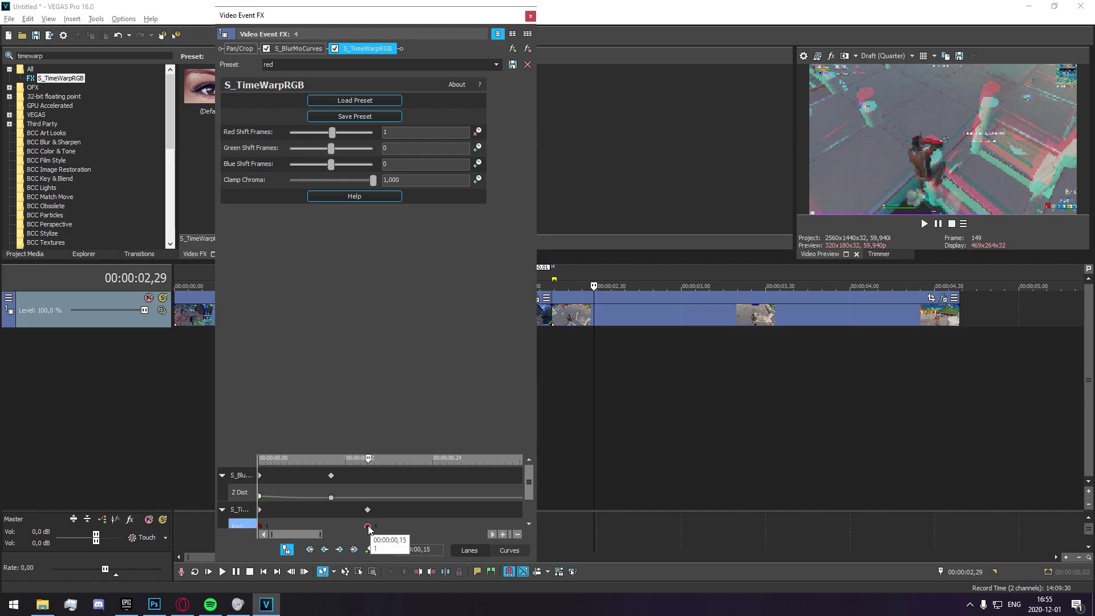
# Step: Set Red Shift Frames to 0 one frame further, at 00:00:00,16 of the second clip, and close the effect settings
pyautogui.press('Right')
pyautogui.click(341, 141)
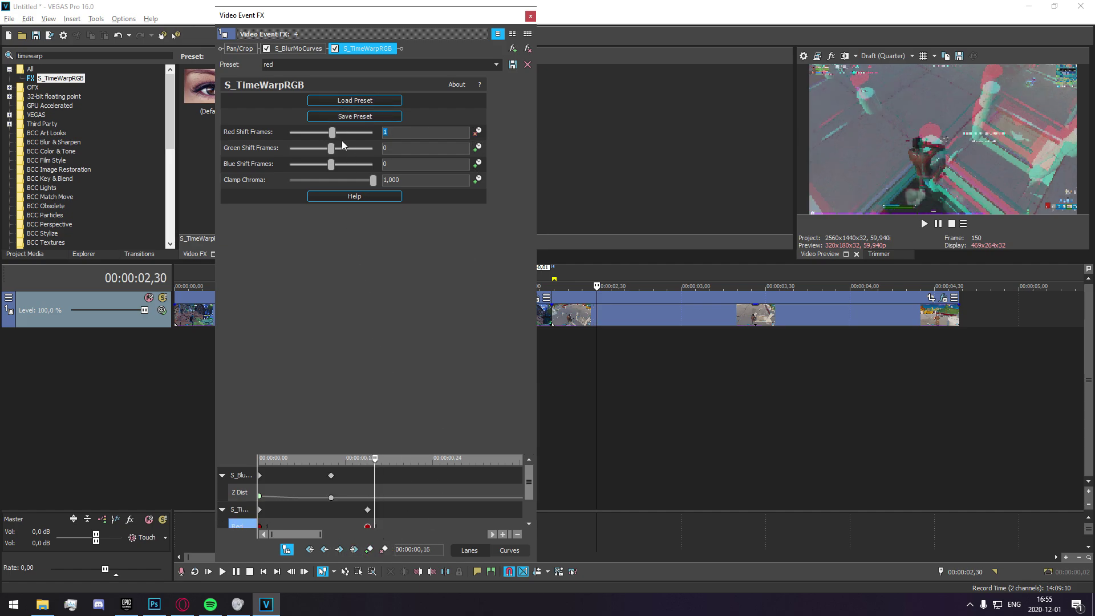
pyautogui.write('0')
pyautogui.press('Return')
pyautogui.click(530, 16)
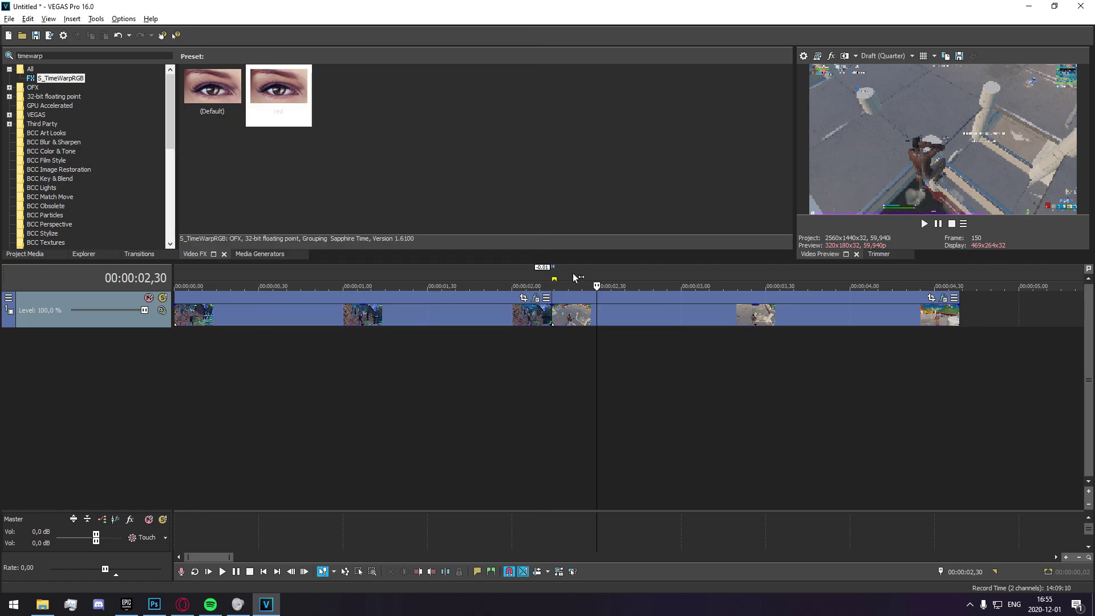
# Step: Play back the transition to check how the colour shift runs from the first clip into the second
pyautogui.click(481, 389)
pyautogui.press('space')
pyautogui.press('space')
pyautogui.press('space')
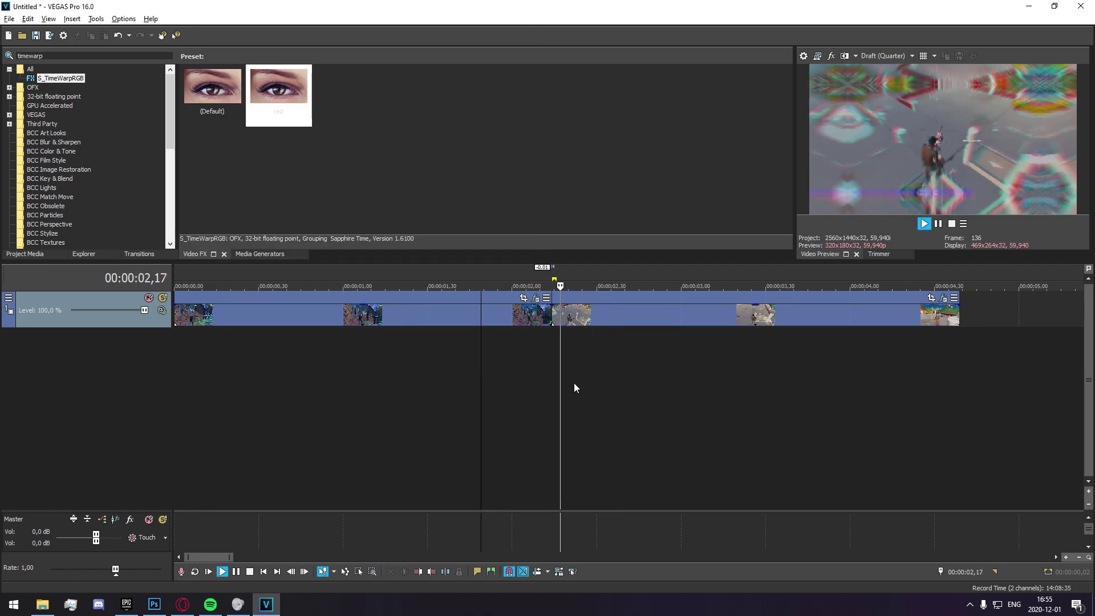
pyautogui.press('space')
pyautogui.press('space')
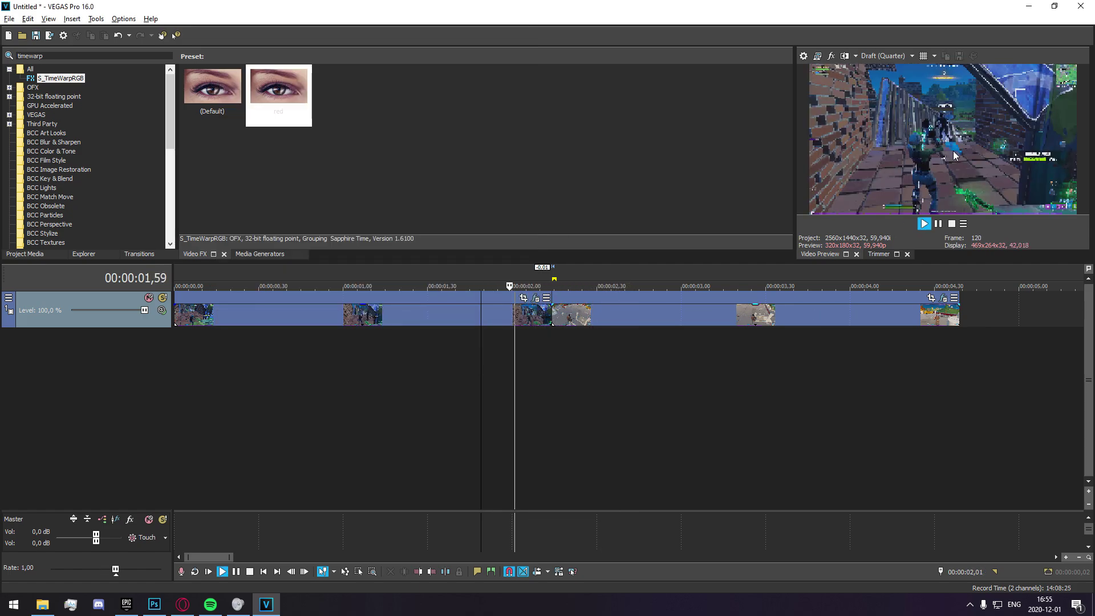
pyautogui.press('Return')
# Step: Go to the cut at 00:00:02,14 and review the second clip's S_TimeWarpRGB settings
pyautogui.click(526, 373)
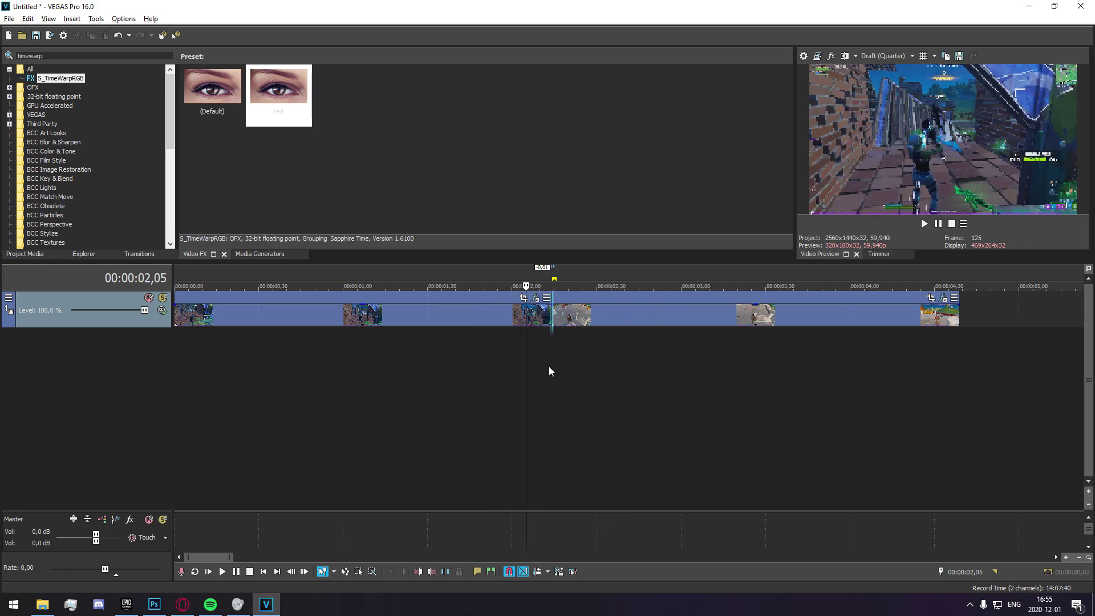
pyautogui.click(551, 368)
pyautogui.click(943, 298)
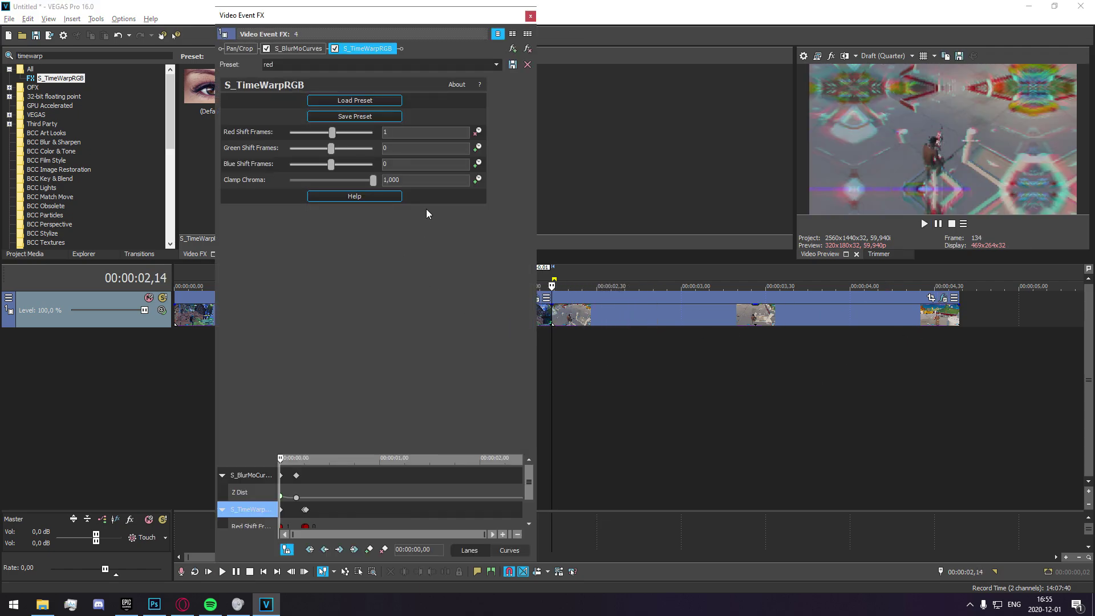
pyautogui.click(530, 16)
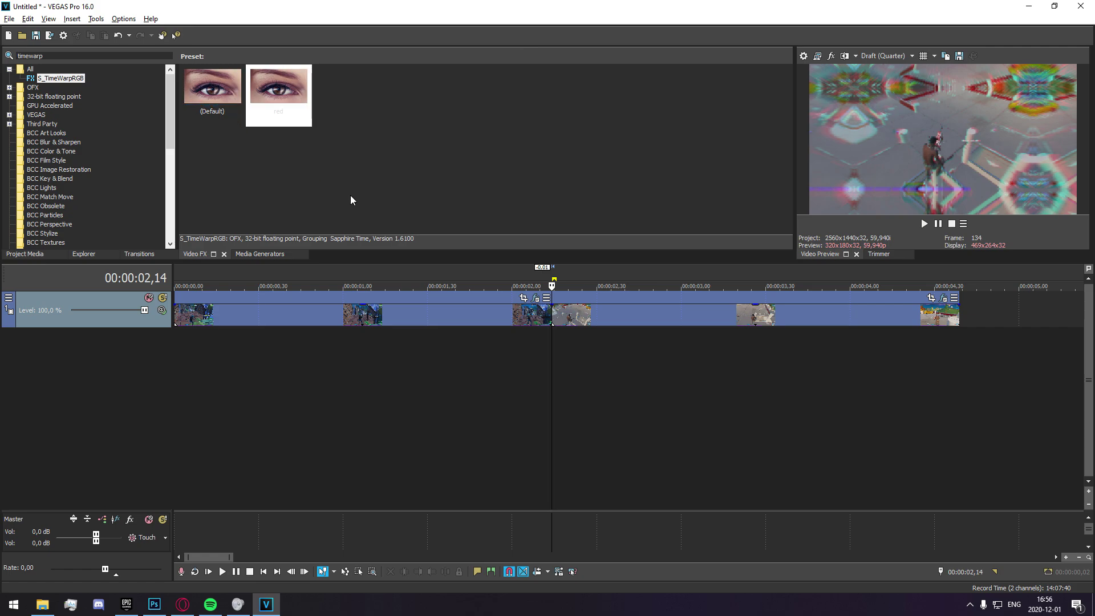
# Step: Add another S_BlurMoCurves effect with the "god" preset to the second clip and enlarge its keyframe area
pyautogui.click(49, 55)
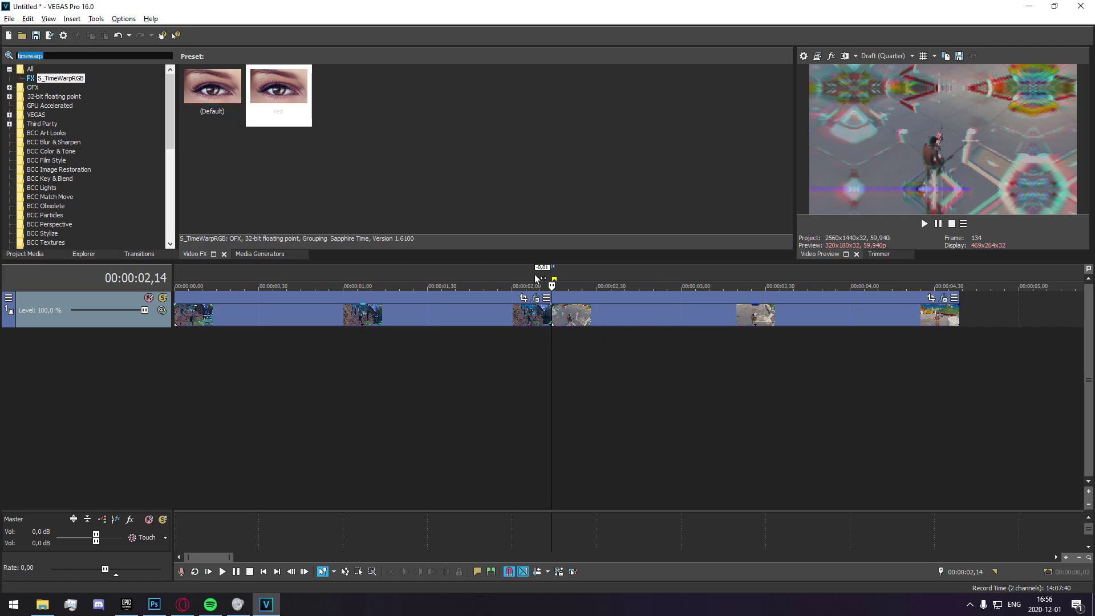
pyautogui.write('blurmo')
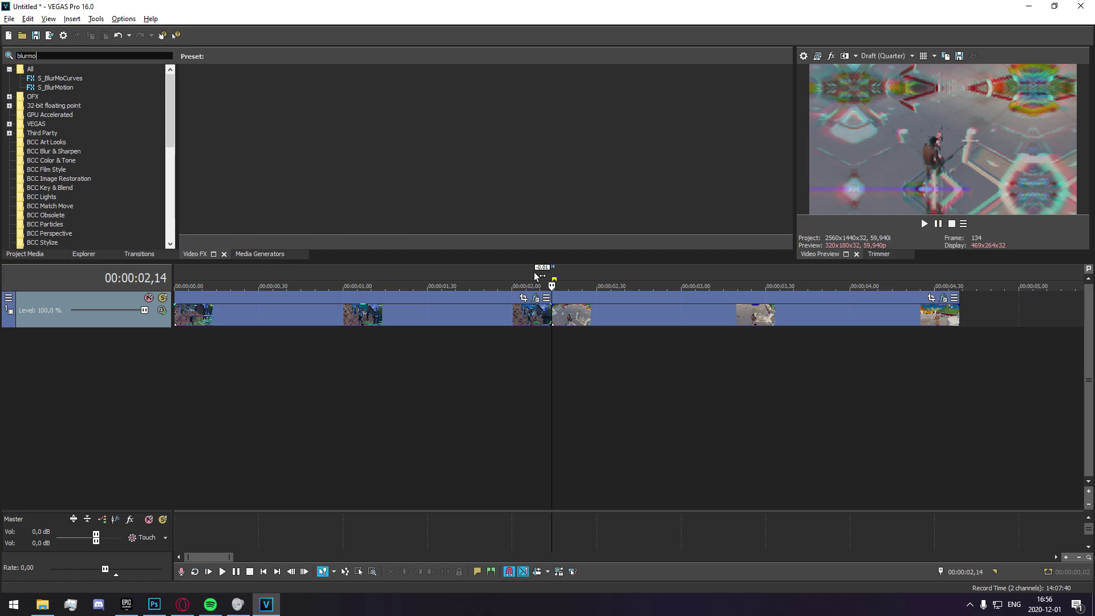
pyautogui.click(60, 79)
pyautogui.moveTo(286, 125); pyautogui.dragTo(567, 319)
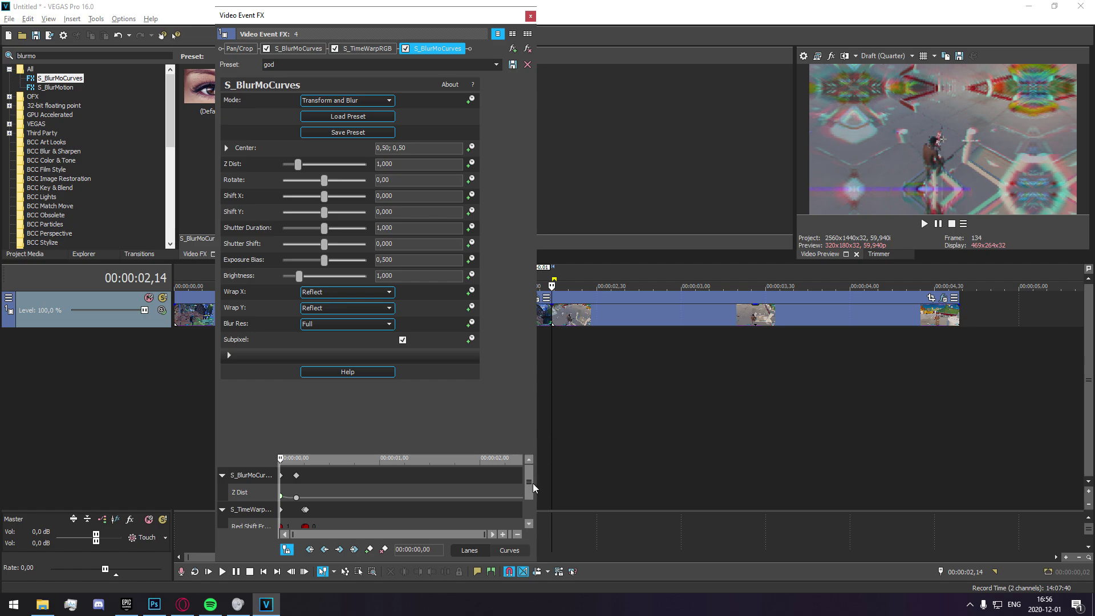
pyautogui.moveTo(444, 455); pyautogui.dragTo(445, 406)
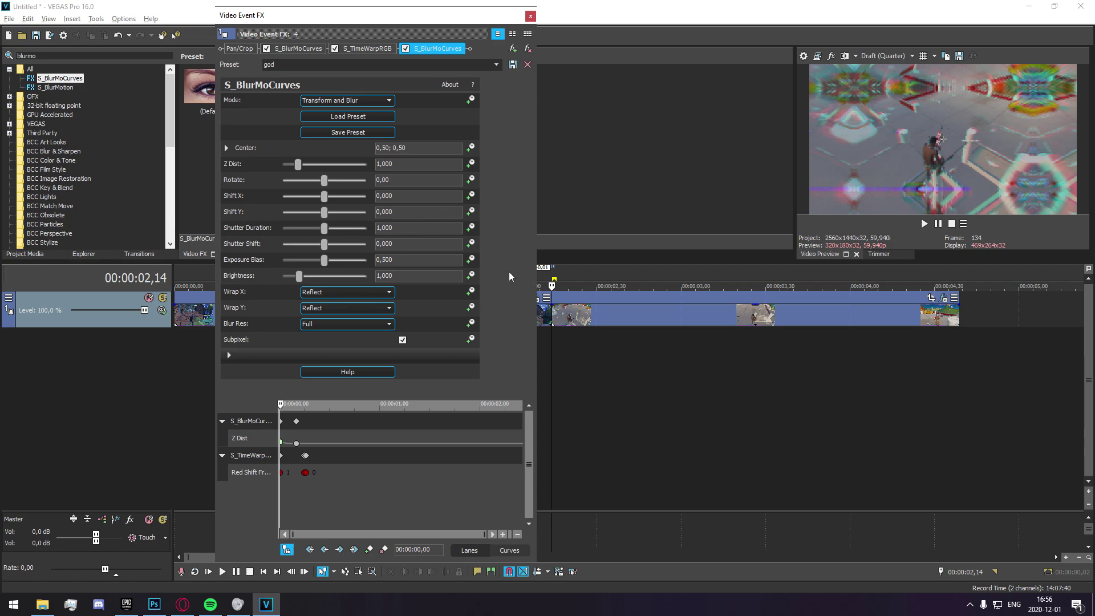
# Step: Set Shift Y of the newly added S_BlurMoCurves to 0,1 without animating it
pyautogui.doubleClick(390, 211)
pyautogui.press('Return')
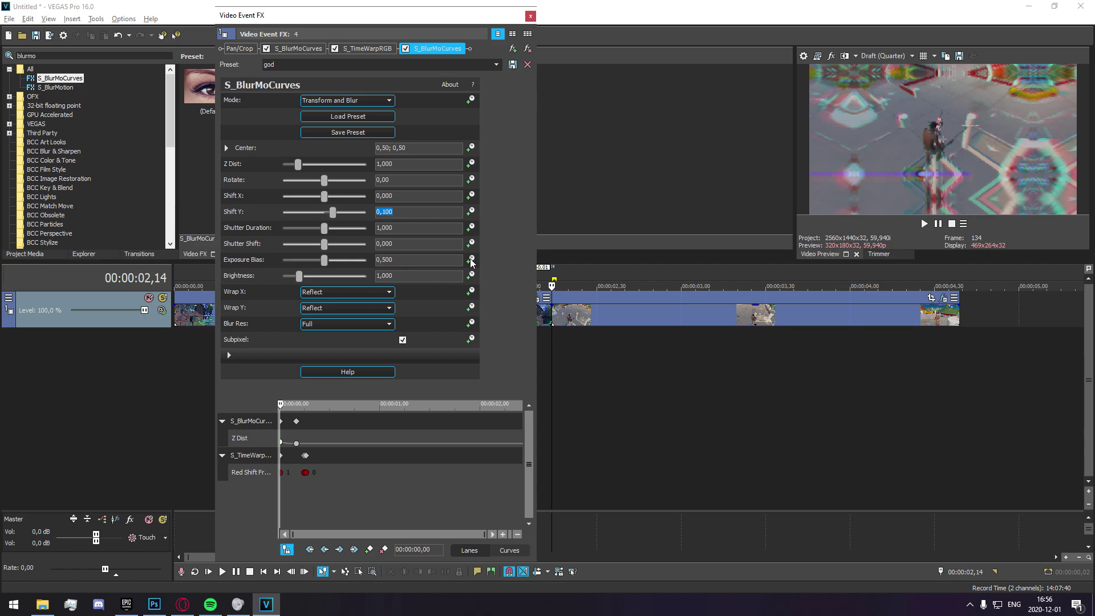
pyautogui.scroll(1, 569, 348)
# Step: Try unanimated Shift Y values of -0,5 and -0,05 at 00:00:00,05 of the second clip
pyautogui.click(622, 335)
pyautogui.press('Right')
pyautogui.press('Right')
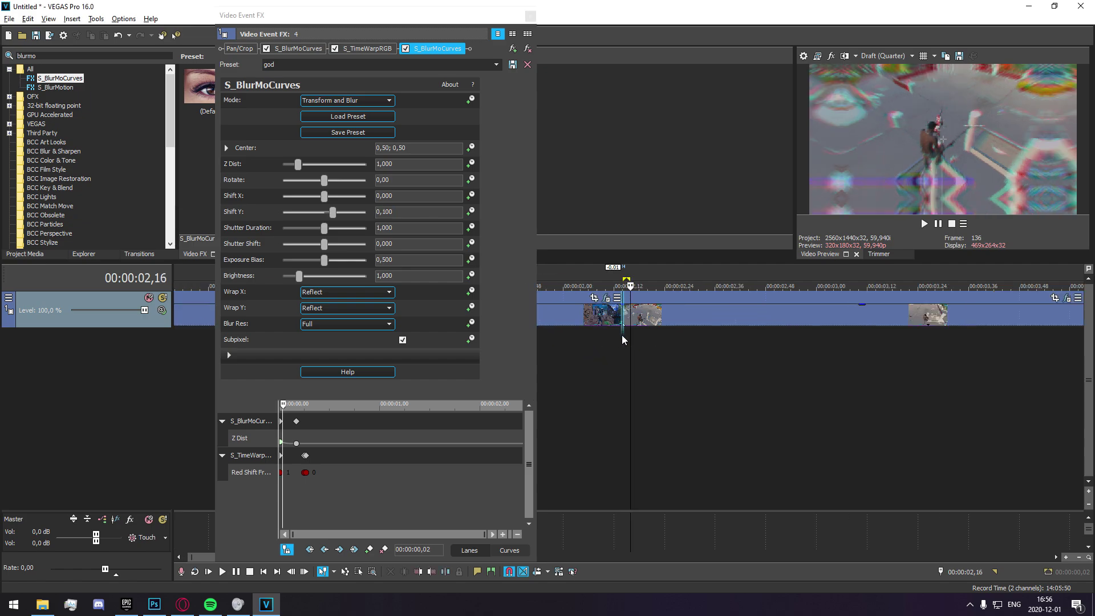
pyautogui.click(275, 206)
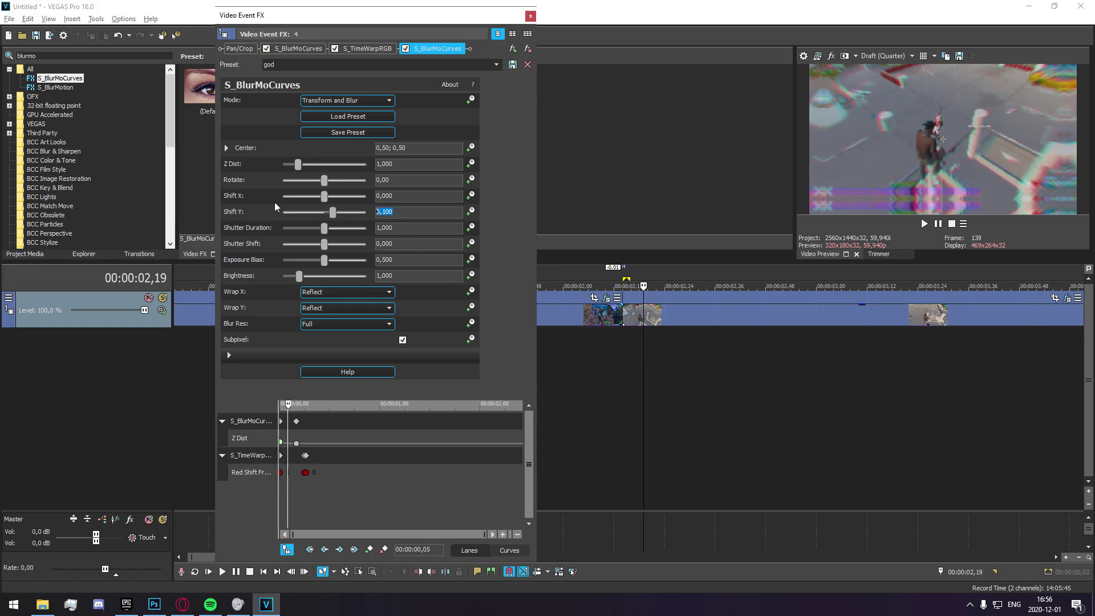
pyautogui.write('0,')
pyautogui.write(',5')
pyautogui.press('Return')
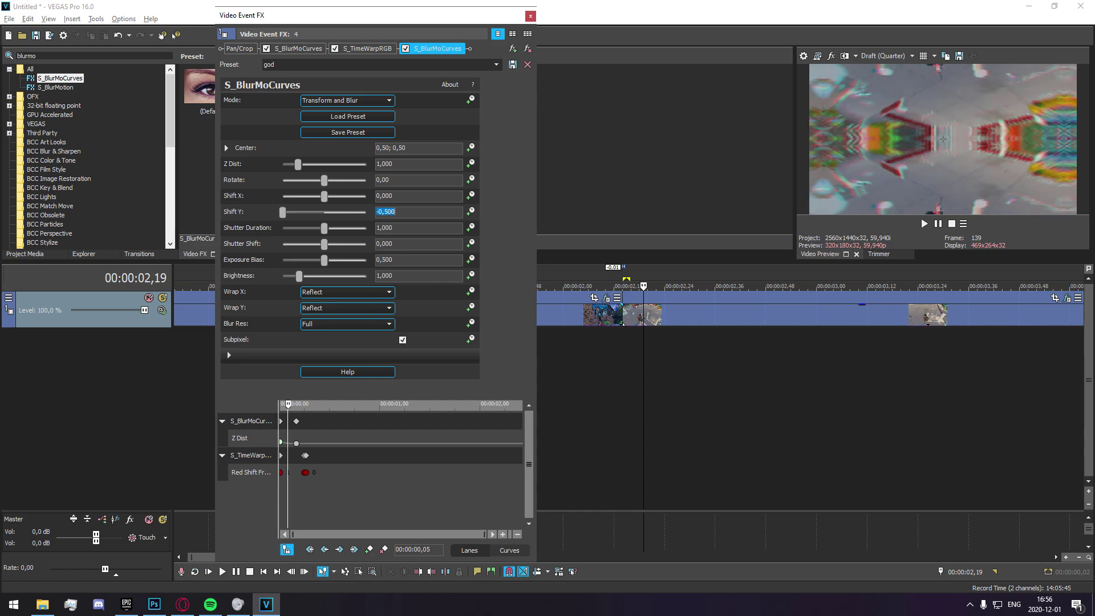
pyautogui.click(388, 213)
pyautogui.write('0')
pyautogui.press('Return')
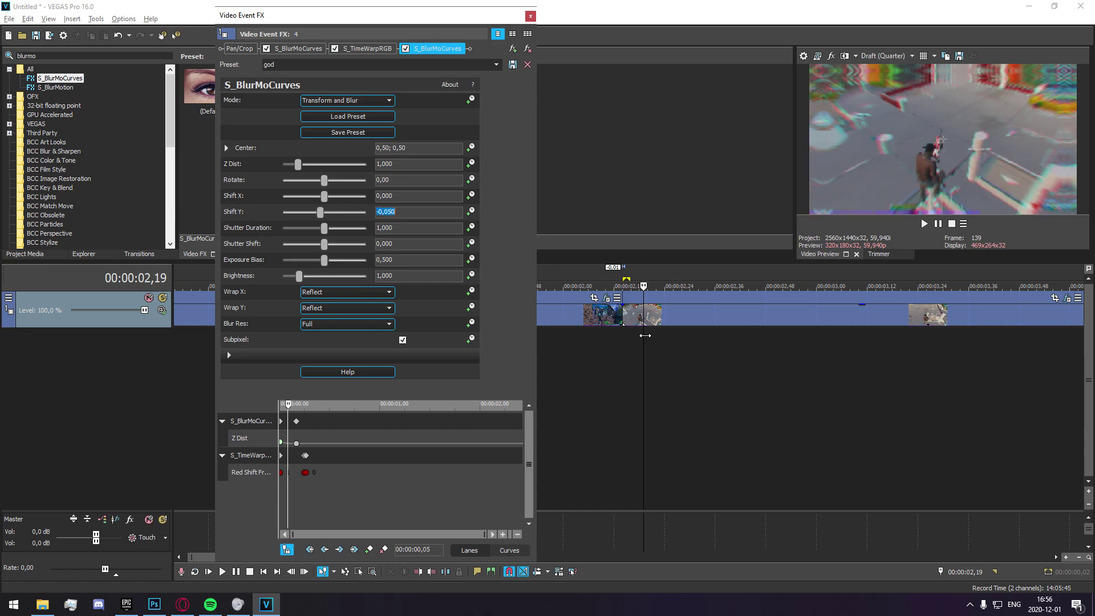
# Step: Enable animation for Shift Y at the start of the second clip and set its first keyframe to 0,1
pyautogui.click(645, 316)
pyautogui.scroll(3, 365, 472)
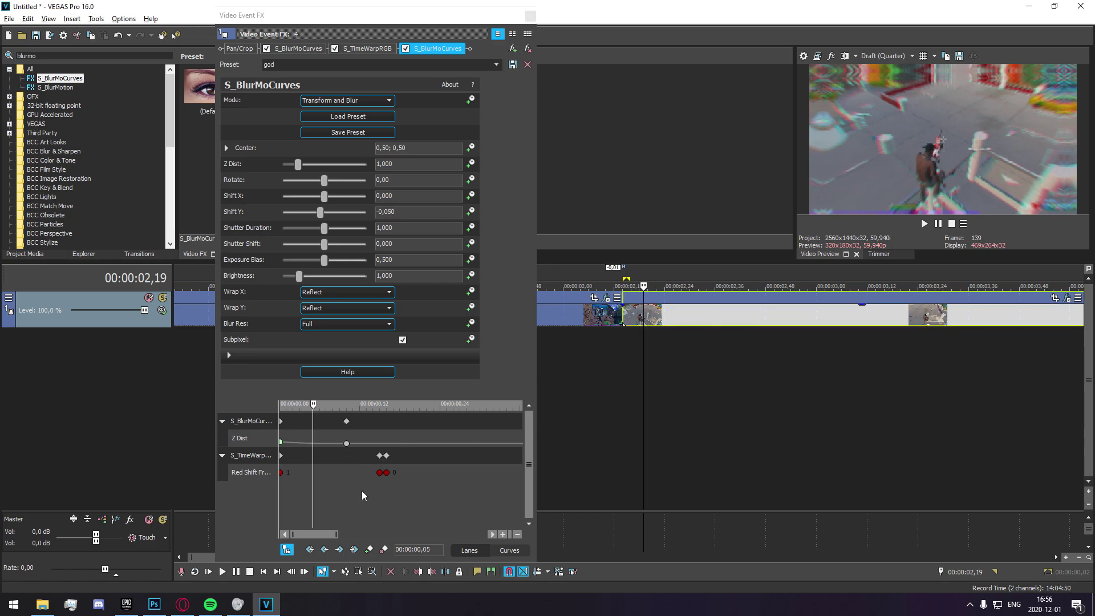
pyautogui.press('Left')
pyautogui.press('Left')
pyautogui.press('Left')
pyautogui.press('Left')
pyautogui.press('Left')
pyautogui.press('Right')
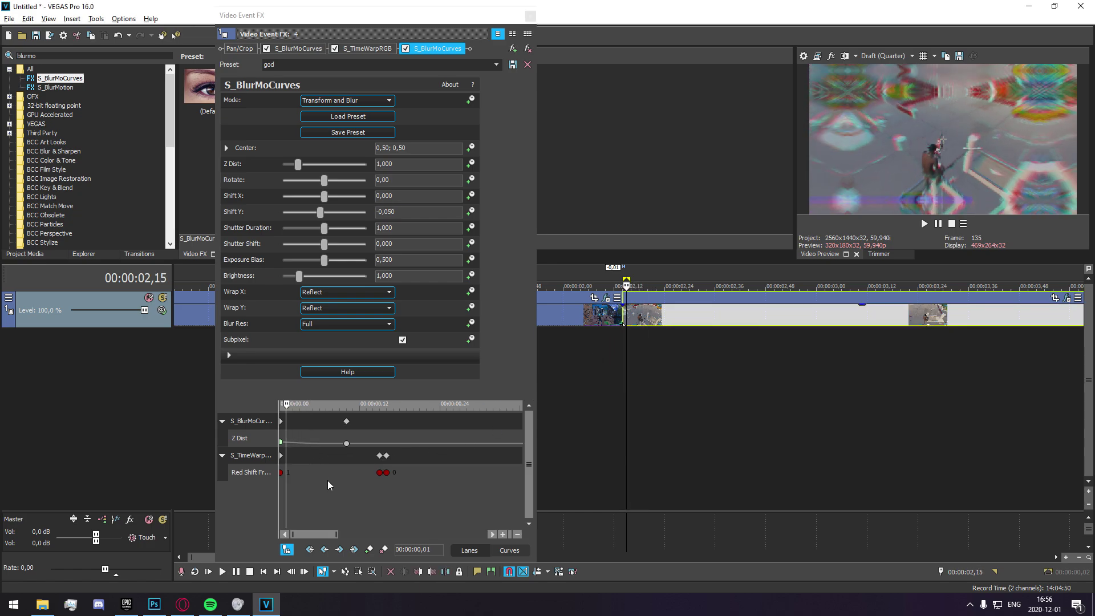
pyautogui.press('Left')
pyautogui.click(471, 212)
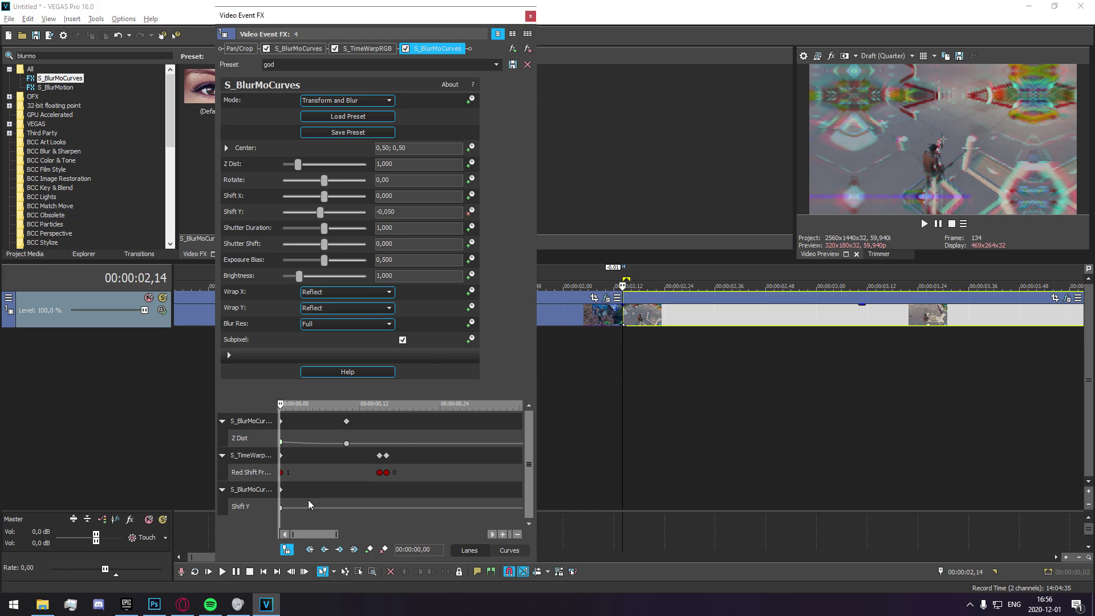
pyautogui.click(398, 211)
pyautogui.write('0,1')
pyautogui.press('Return')
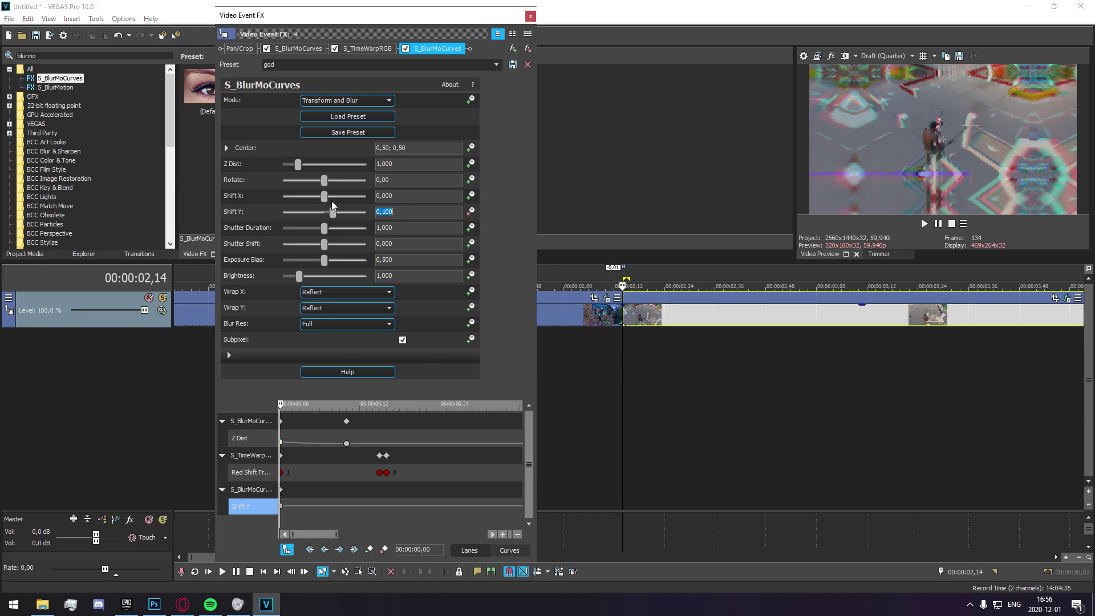
# Step: Add a Shift Y keyframe of -0,05 at 00:00:00,05 of the second clip
pyautogui.click(626, 325)
pyautogui.press('Right')
pyautogui.press('Right')
pyautogui.press('Right')
pyautogui.press('Right')
pyautogui.press('Right')
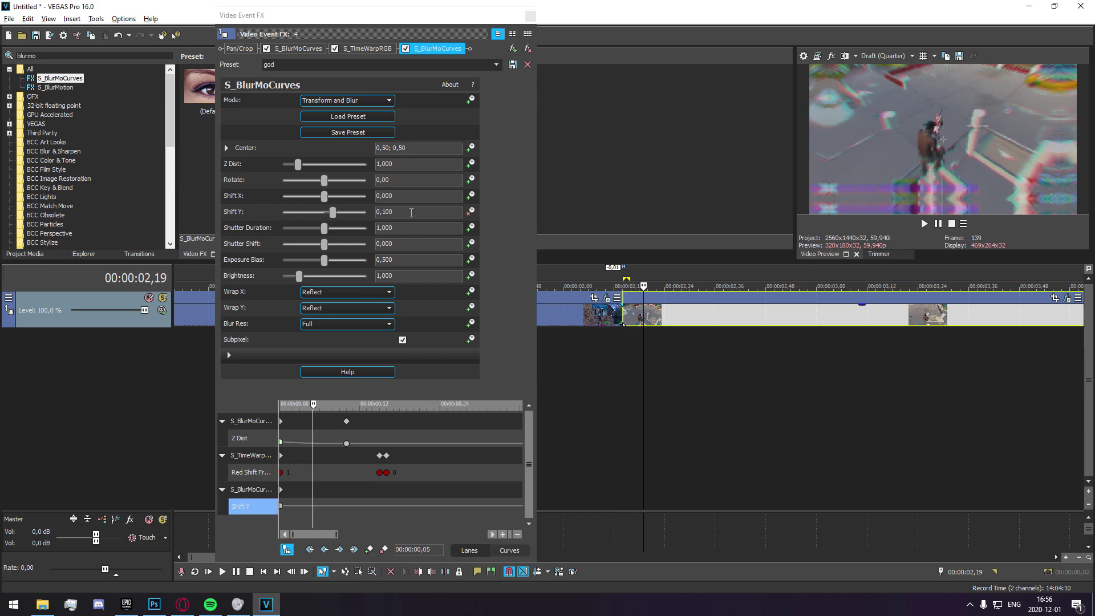
pyautogui.click(413, 212)
pyautogui.write('-0')
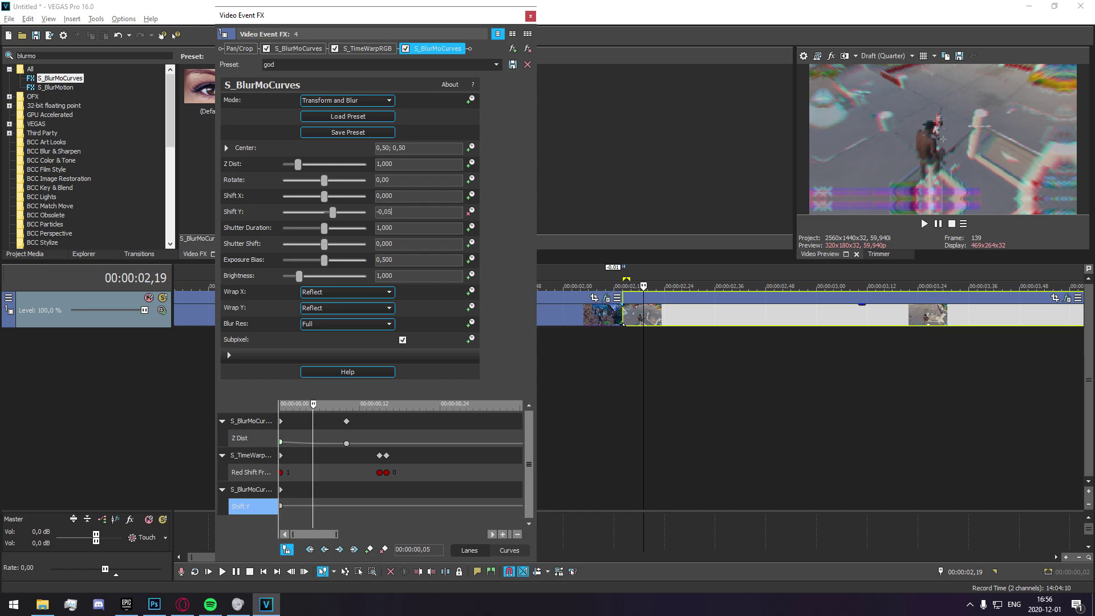
pyautogui.write(',05')
pyautogui.press('Return')
# Step: Add a Shift Y keyframe of 0,025 at 00:00:00,10 of the second clip
pyautogui.click(643, 310)
pyautogui.press('Right')
pyautogui.press('Right')
pyautogui.press('Right')
pyautogui.press('Right')
pyautogui.press('Right')
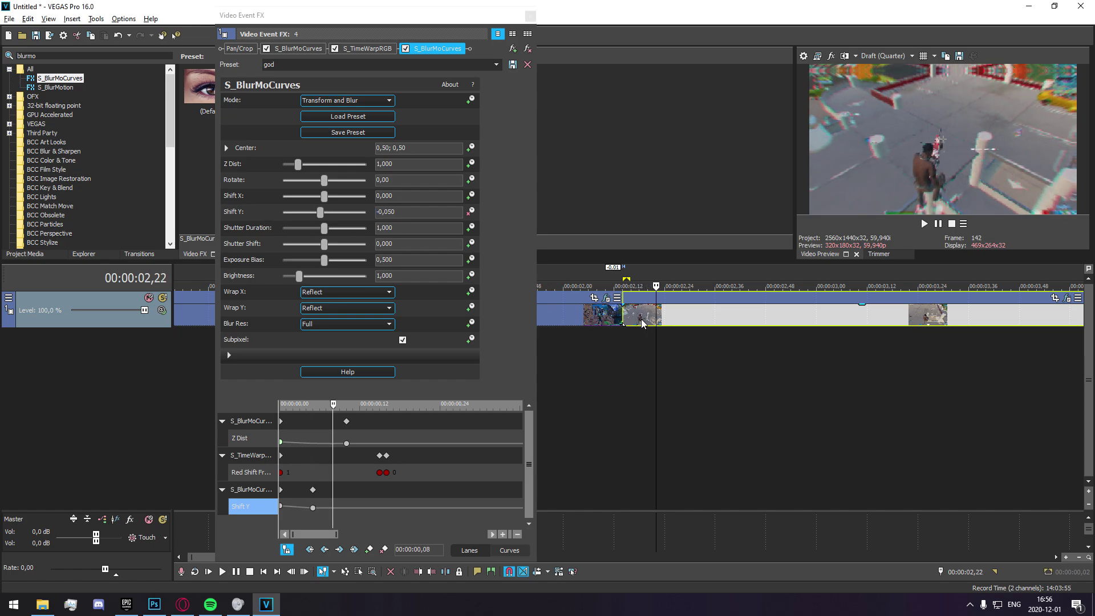
pyautogui.click(248, 189)
pyautogui.write('0,0')
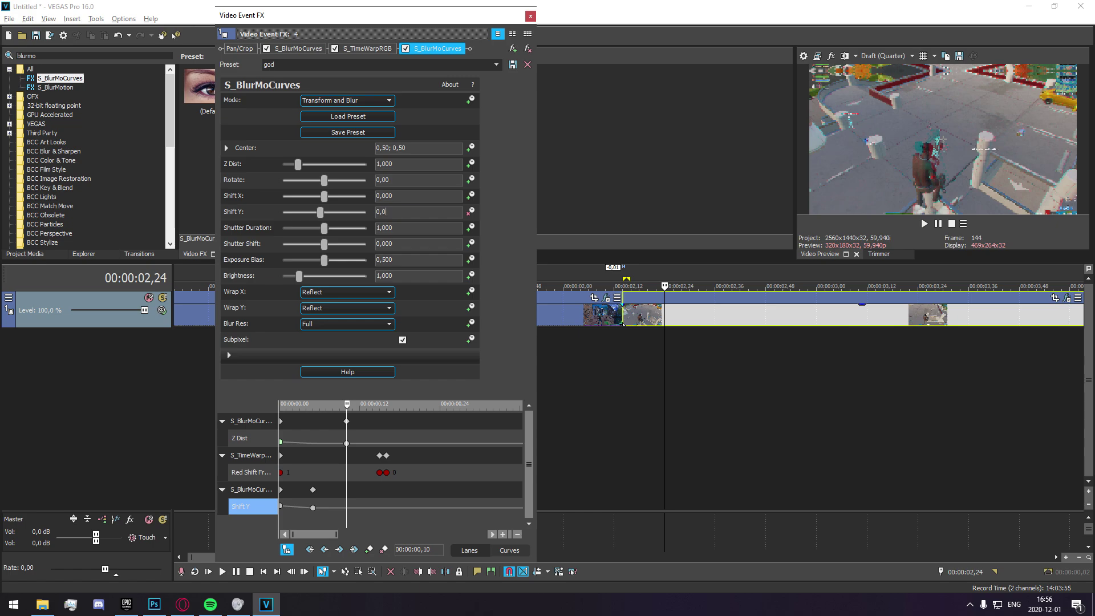
pyautogui.write('25')
pyautogui.press('Return')
# Step: Add a Shift Y keyframe of -0,01 at 00:00:00,15 of the second clip
pyautogui.click(666, 330)
pyautogui.press('Right')
pyautogui.press('Right')
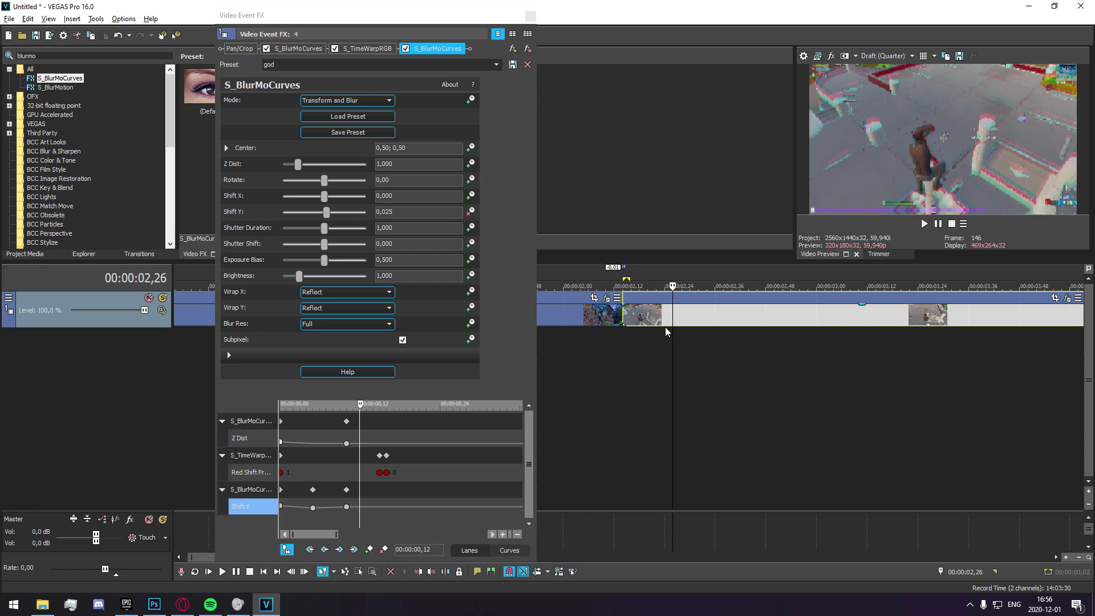
pyautogui.press('Right')
pyautogui.press('Right')
pyautogui.press('Right')
pyautogui.click(275, 197)
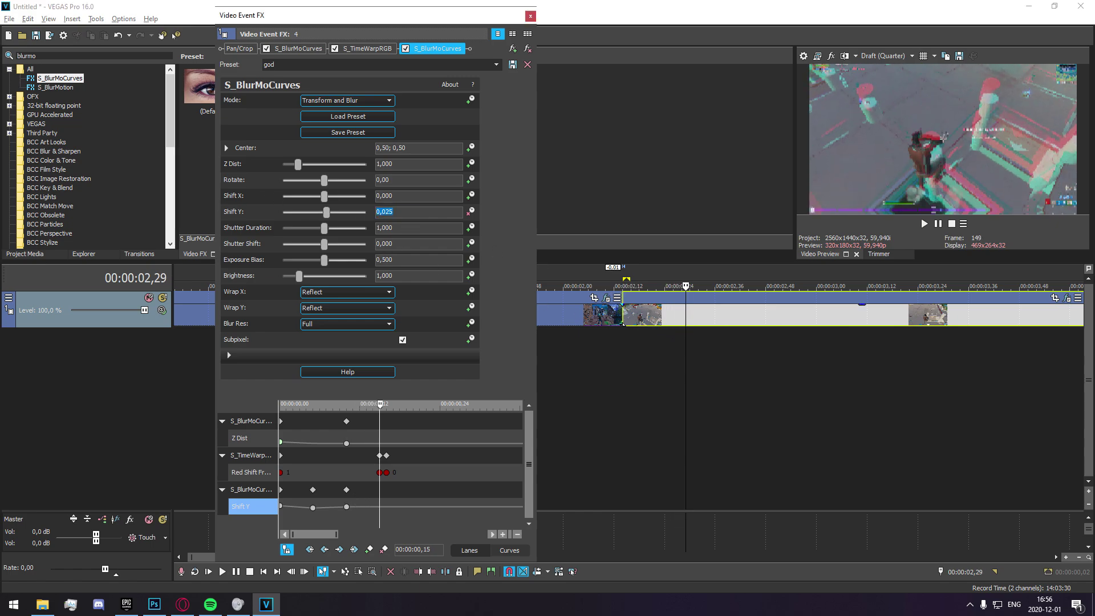
pyautogui.write('-0,')
pyautogui.press('Return')
# Step: Add a final Shift Y keyframe of 0 at 00:00:00,20 of the second clip and close the effect settings
pyautogui.click(684, 317)
pyautogui.press('Right')
pyautogui.press('Right')
pyautogui.press('Right')
pyautogui.press('Right')
pyautogui.press('Right')
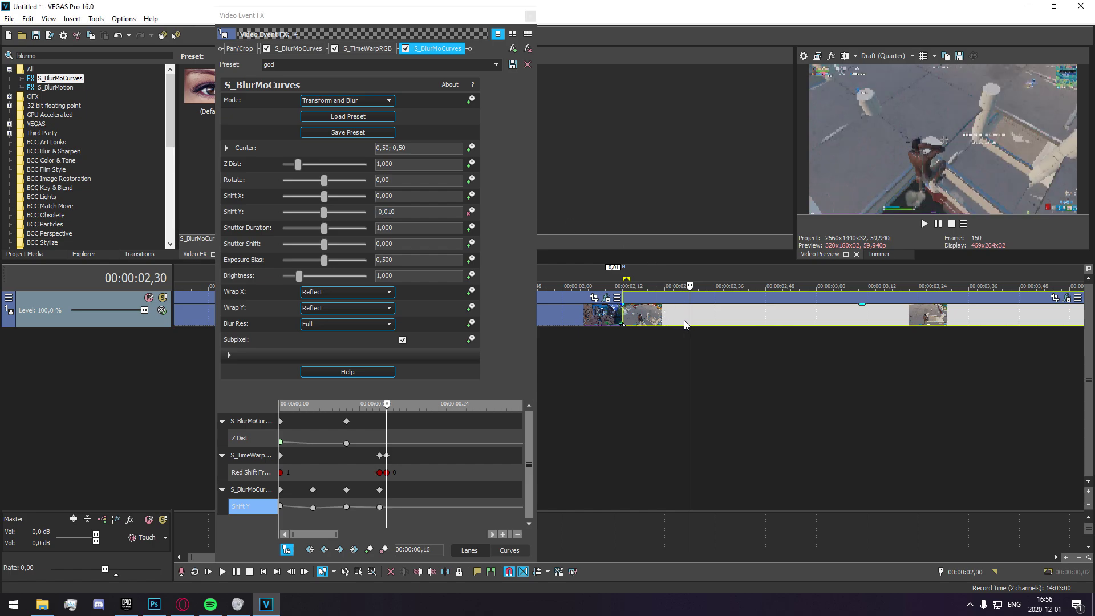
pyautogui.click(423, 213)
pyautogui.write('0')
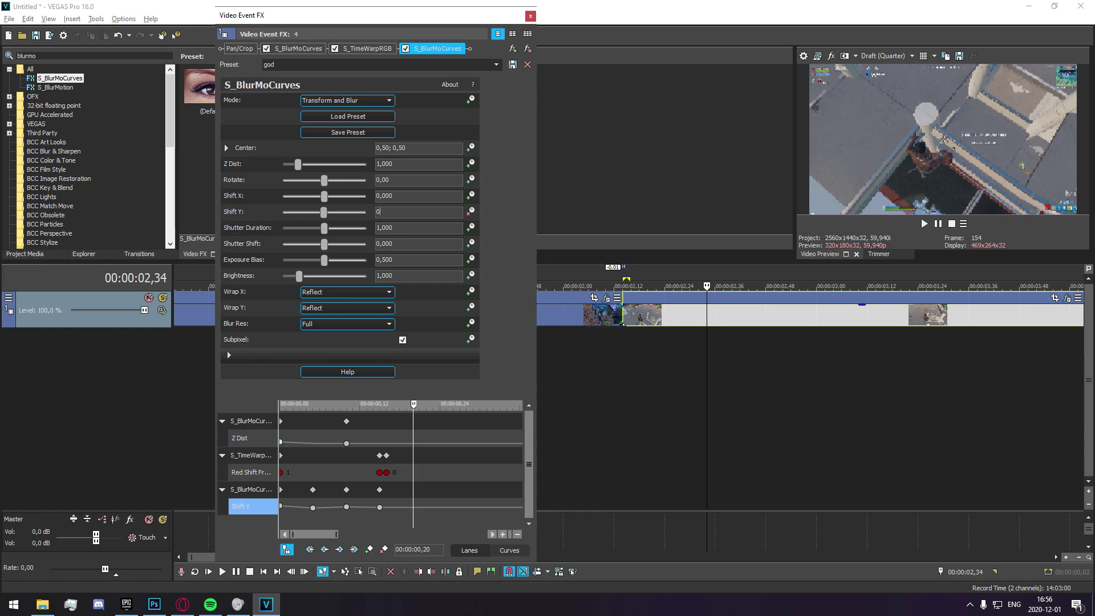
pyautogui.press('Return')
pyautogui.click(530, 16)
# Step: Play back the transition from 00:00:01,45 to check the vertical shake on the second clip
pyautogui.click(605, 363)
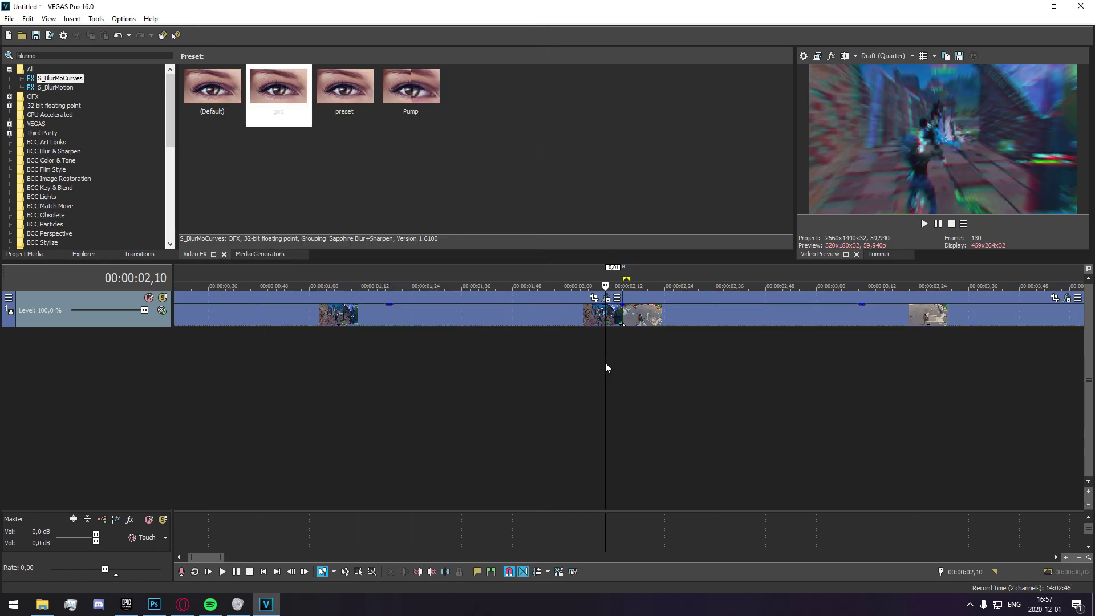
pyautogui.click(501, 356)
pyautogui.press('space')
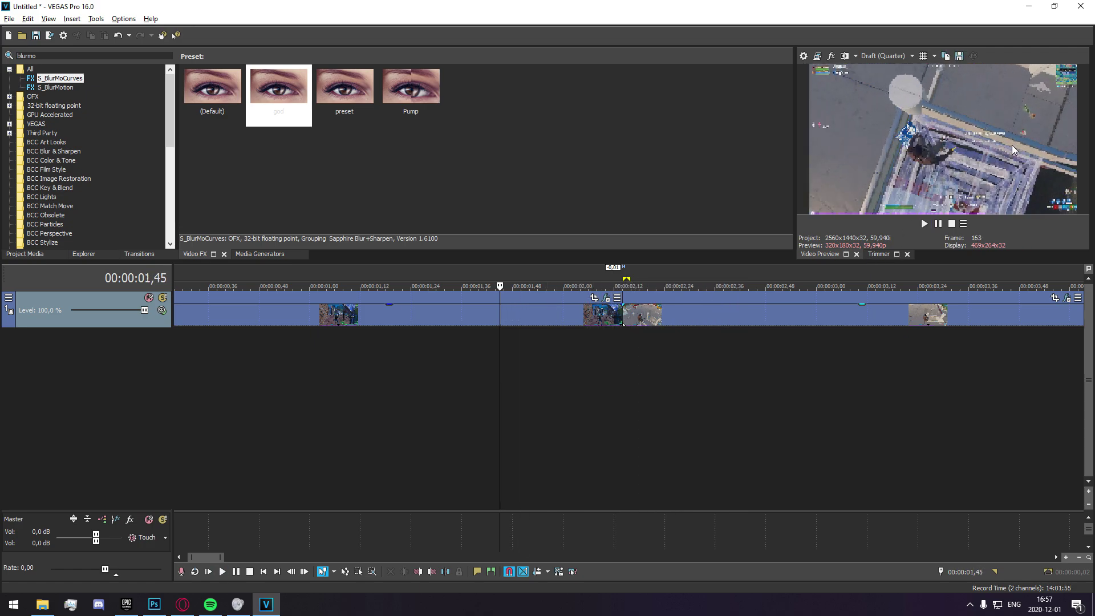
pyautogui.press('space')
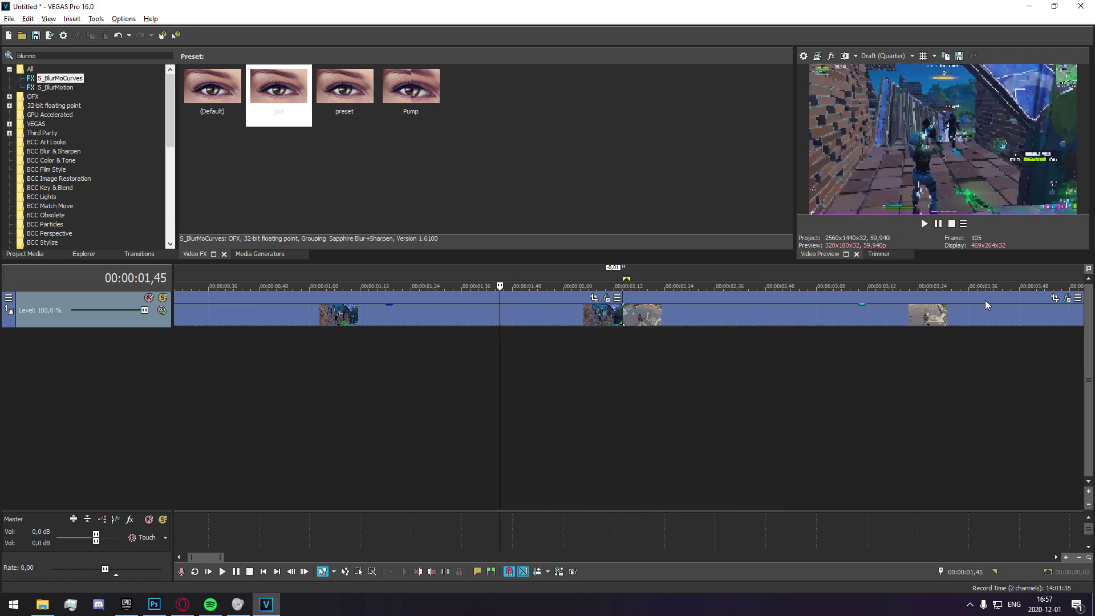
# Step: Reopen the second clip's effect settings and move the last Shift Y keyframe to 00:00:00,15, replacing the one there
pyautogui.click(1067, 298)
pyautogui.moveTo(414, 460); pyautogui.dragTo(419, 368)
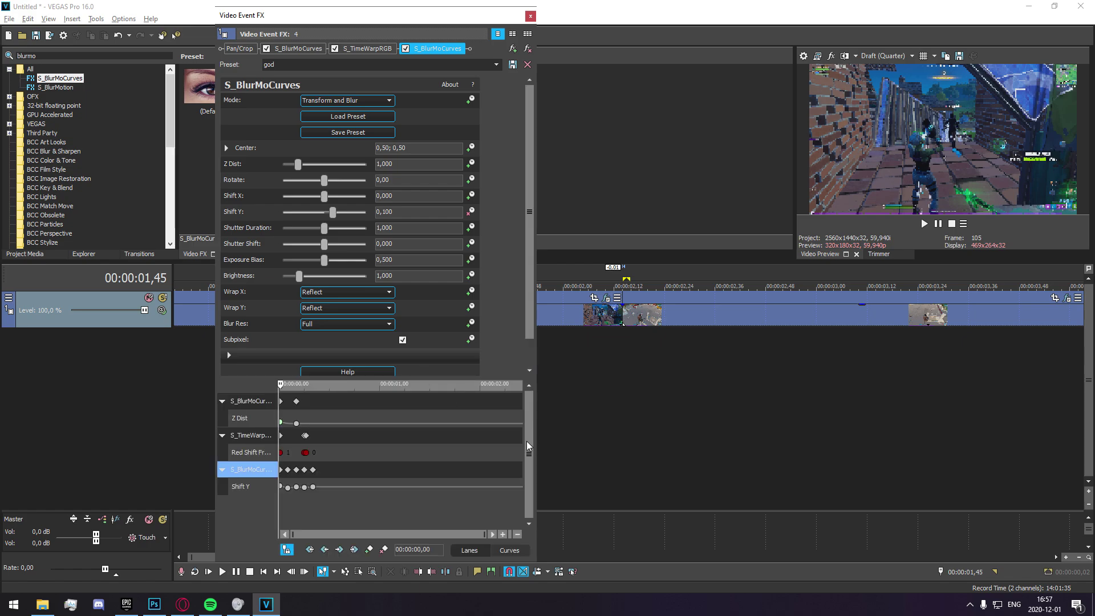
pyautogui.scroll(2, 304, 497)
pyautogui.scroll(2, 312, 501)
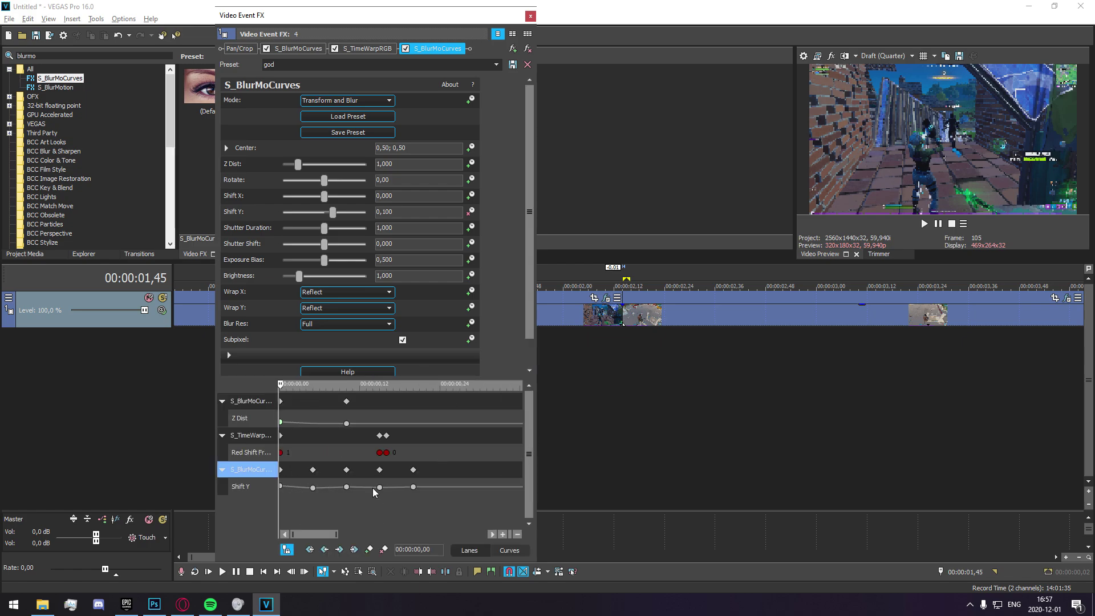
pyautogui.click(346, 487)
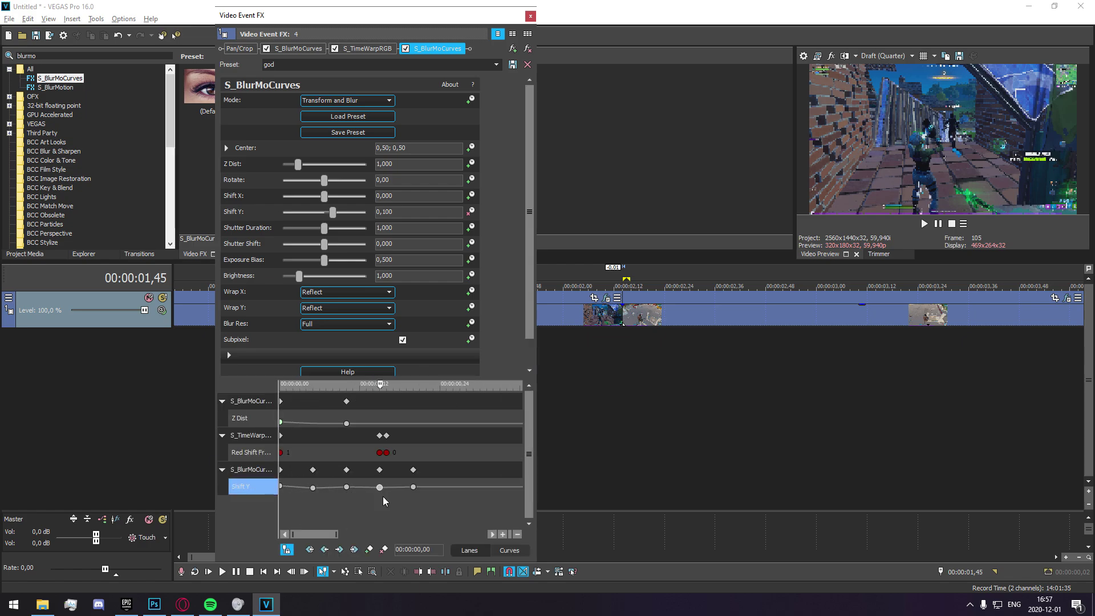
pyautogui.scroll(-5, 386, 494)
pyautogui.moveTo(386, 490); pyautogui.dragTo(304, 491)
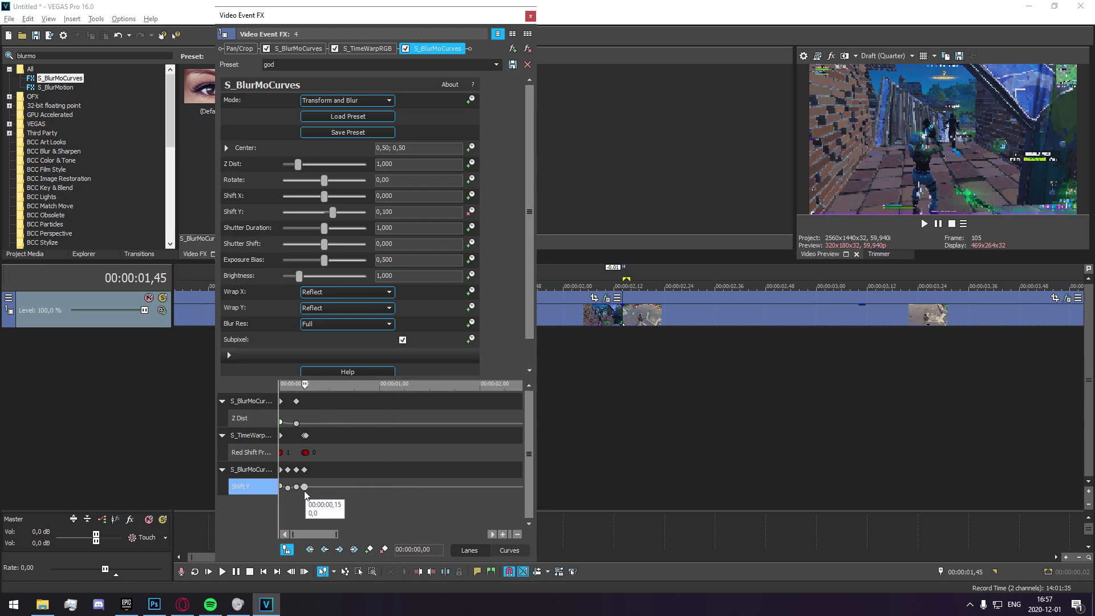
# Step: Close the effect settings and play back the transition from 00:00:01,45 to check the retimed vertical shake
pyautogui.click(531, 16)
pyautogui.press('space')
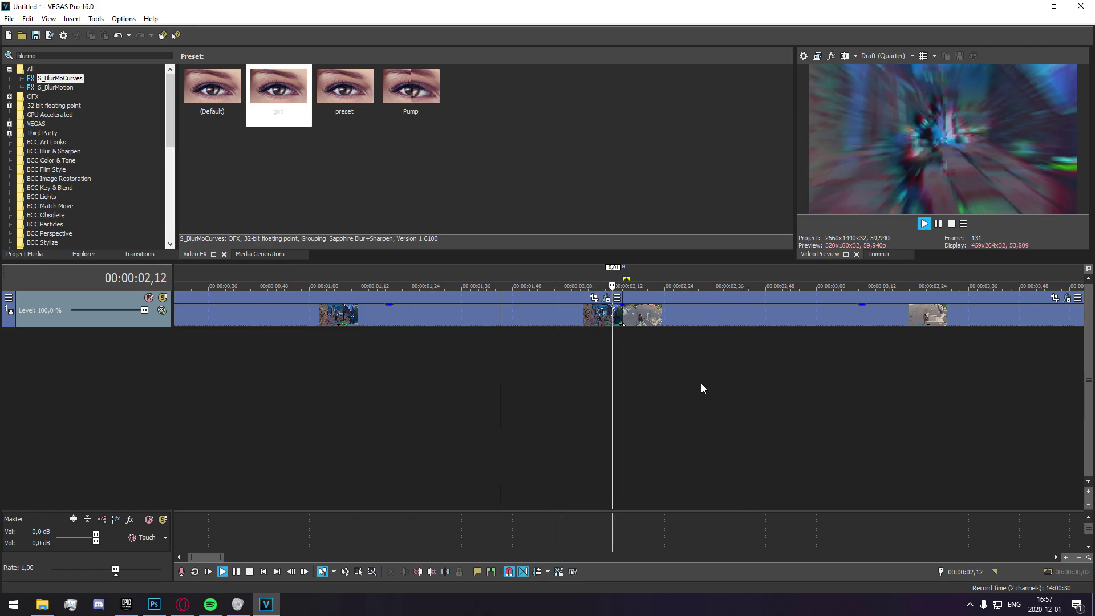
pyautogui.scroll(-3, 687, 352)
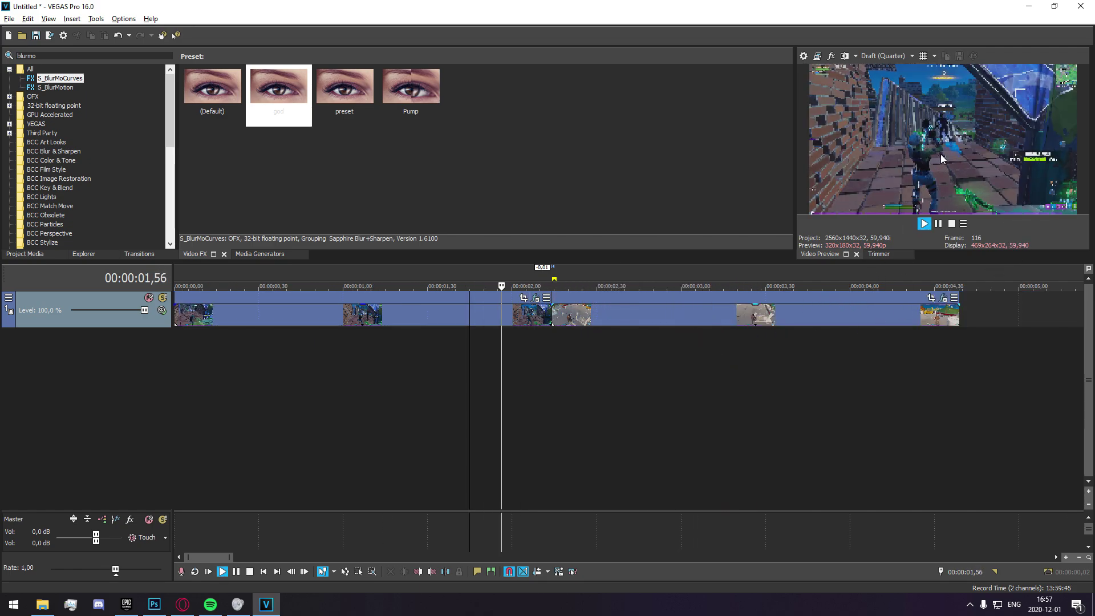
pyautogui.press('space')
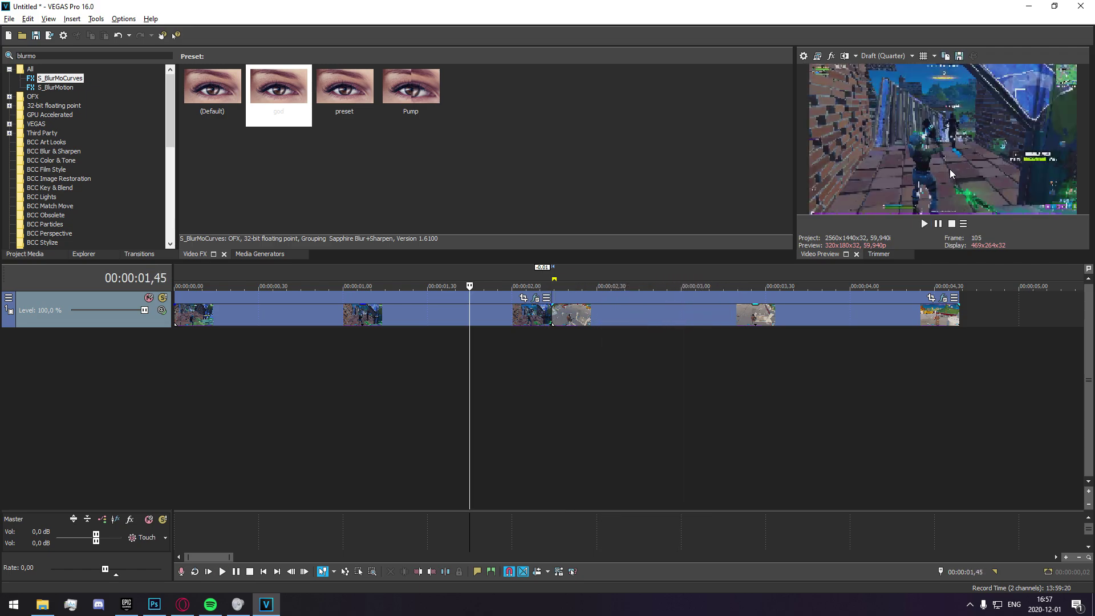
# Step: Set the Z Dist of the first clip's S_BlurMoCurves effect to 1,55 at 00:00:02,14 and close the effect settings
pyautogui.click(535, 298)
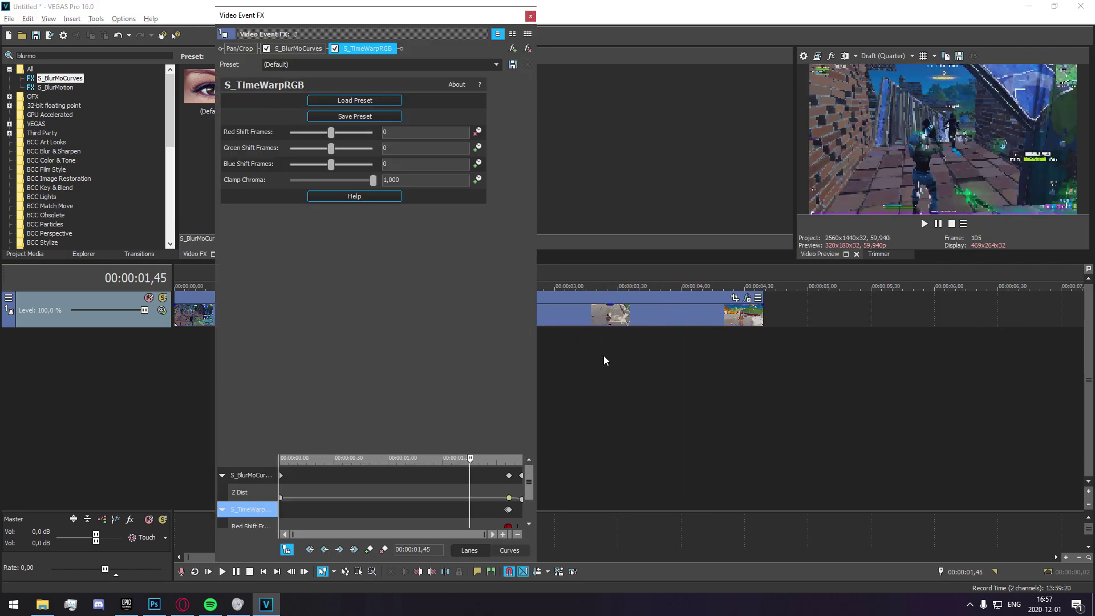
pyautogui.click(299, 48)
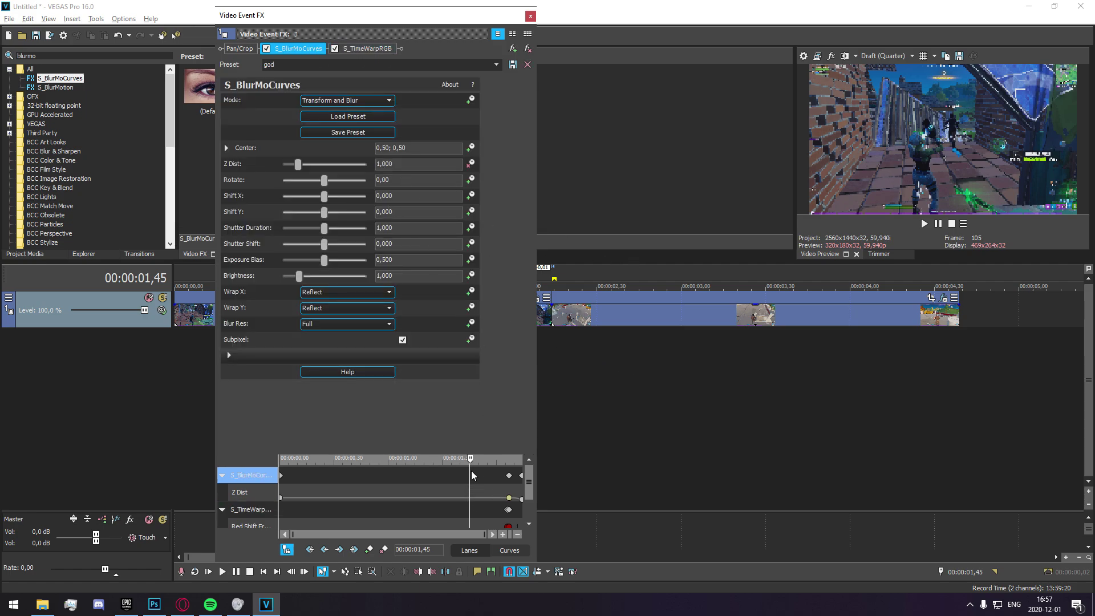
pyautogui.moveTo(472, 475); pyautogui.dragTo(655, 479)
pyautogui.moveTo(298, 164); pyautogui.dragTo(287, 173)
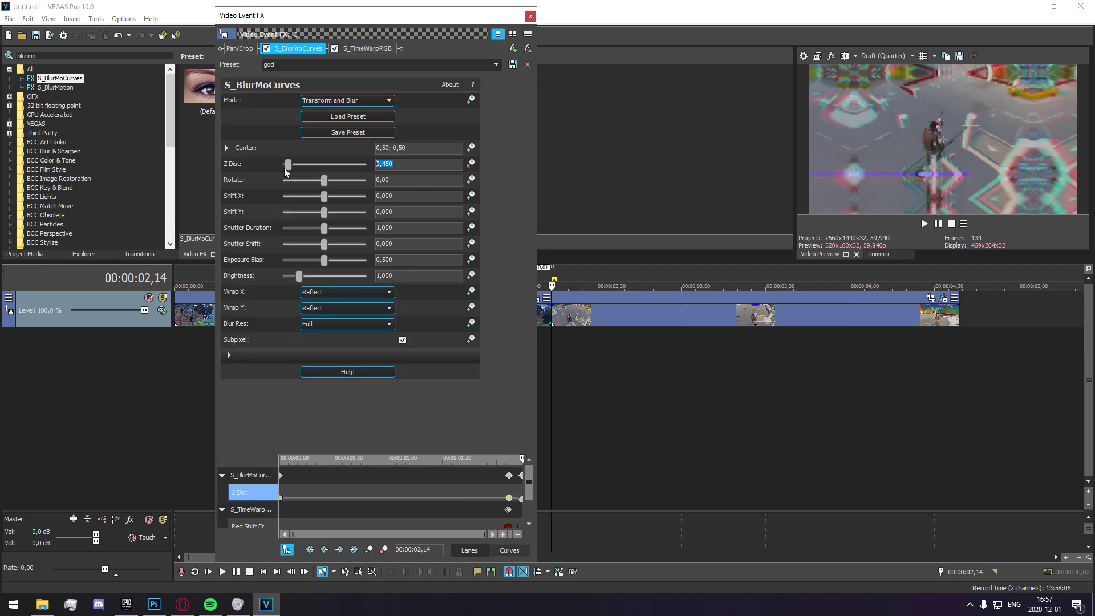
pyautogui.write('1,55')
pyautogui.press('Return')
pyautogui.click(531, 16)
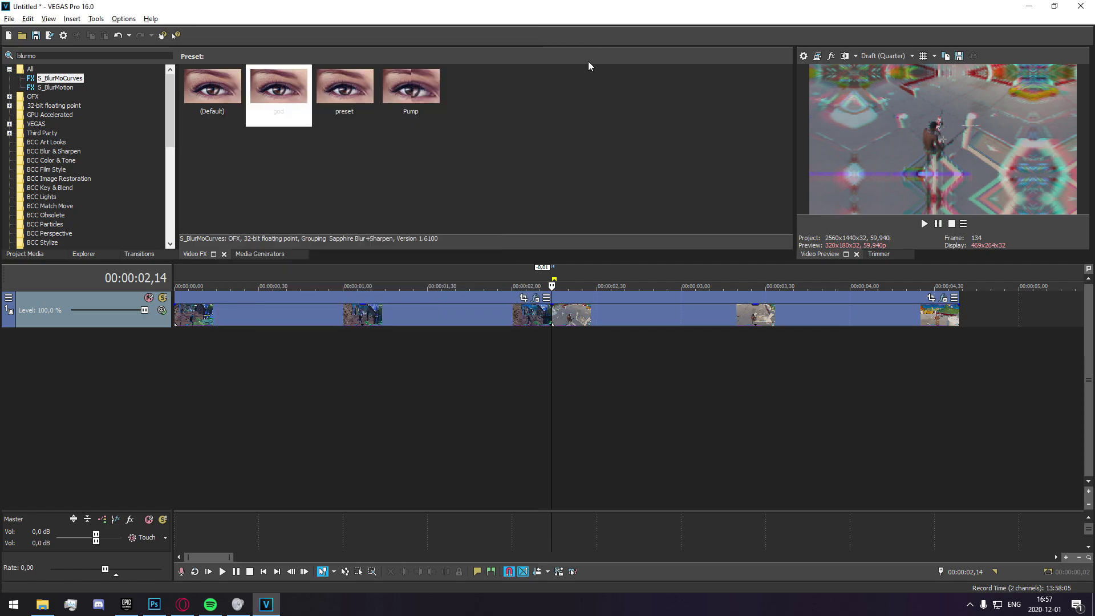
# Step: Set the Z Dist of the second clip's first S_BlurMoCurves effect to 0,450 at the clip's start and close the effect settings
pyautogui.click(943, 298)
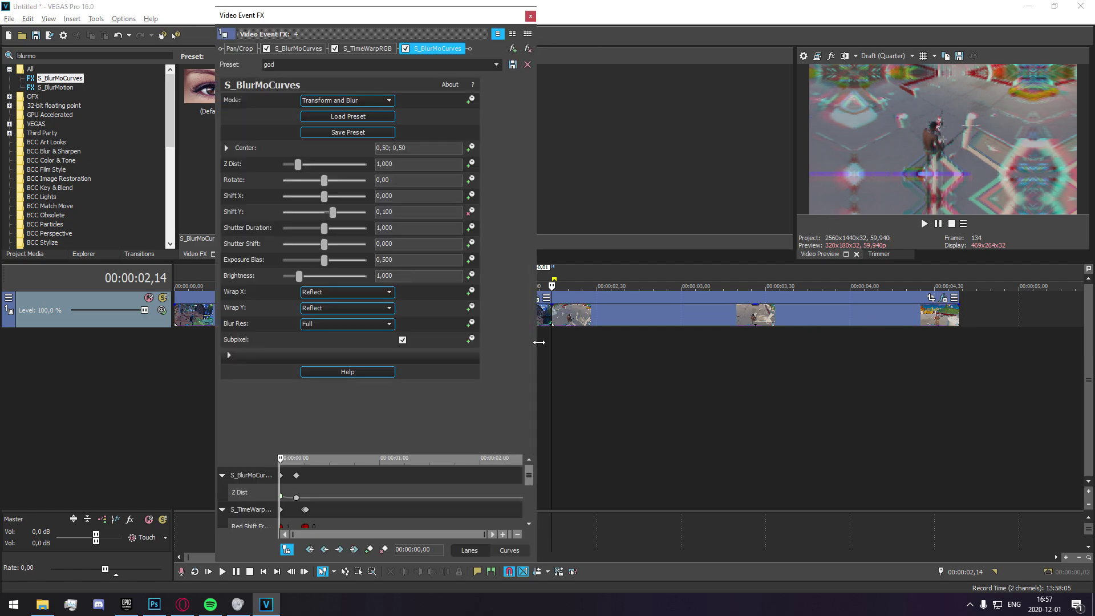
pyautogui.click(298, 49)
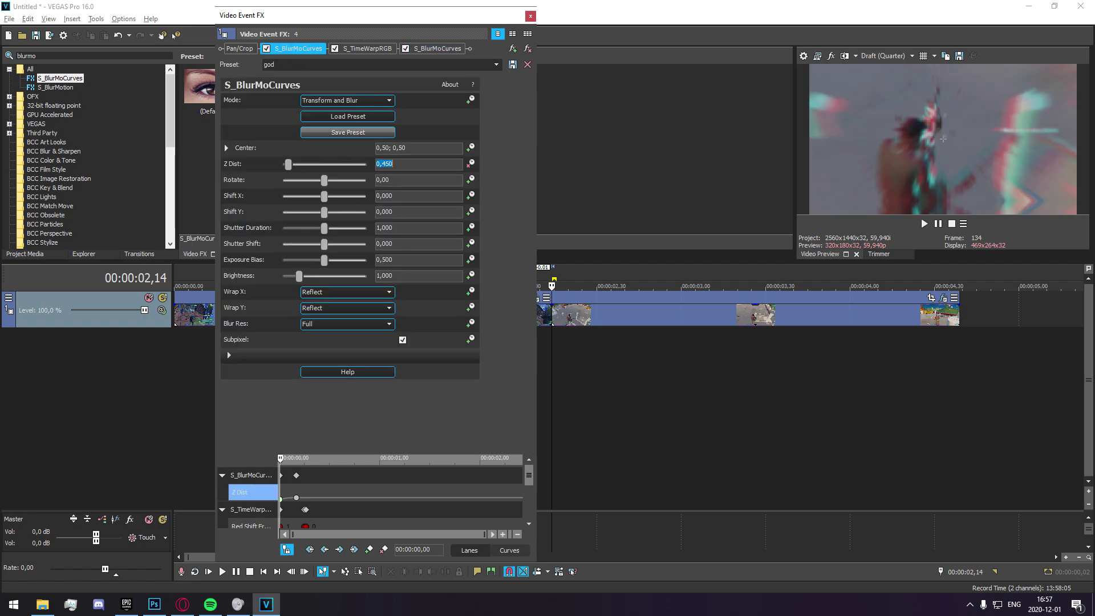
pyautogui.click(530, 16)
# Step: Play back the transition from 00:00:02,02 to check the reversed zoom direction
pyautogui.click(528, 367)
pyautogui.press('space')
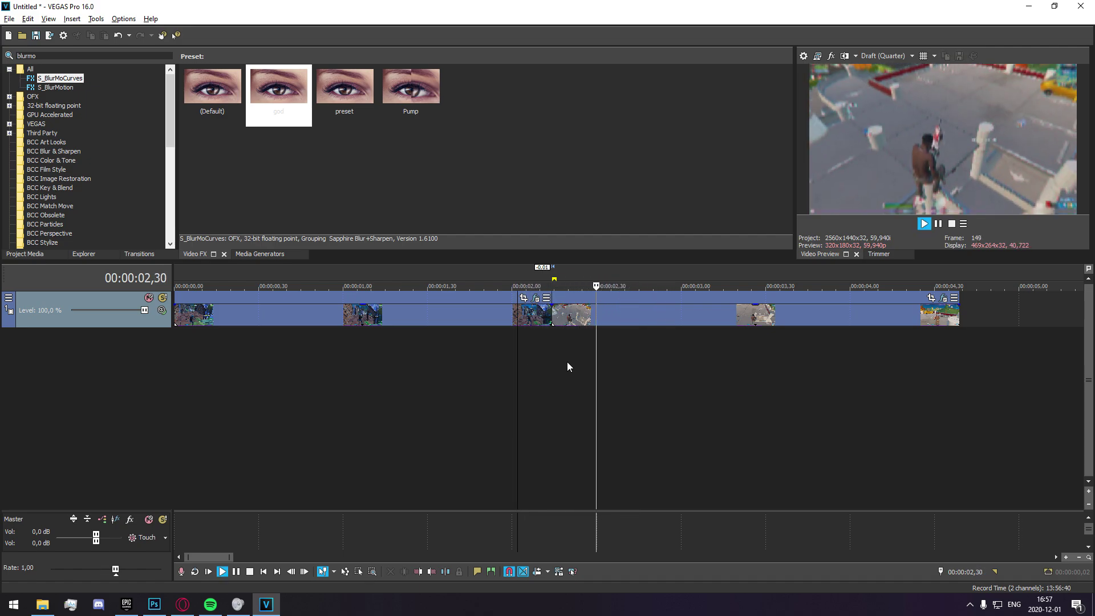
pyautogui.press('space')
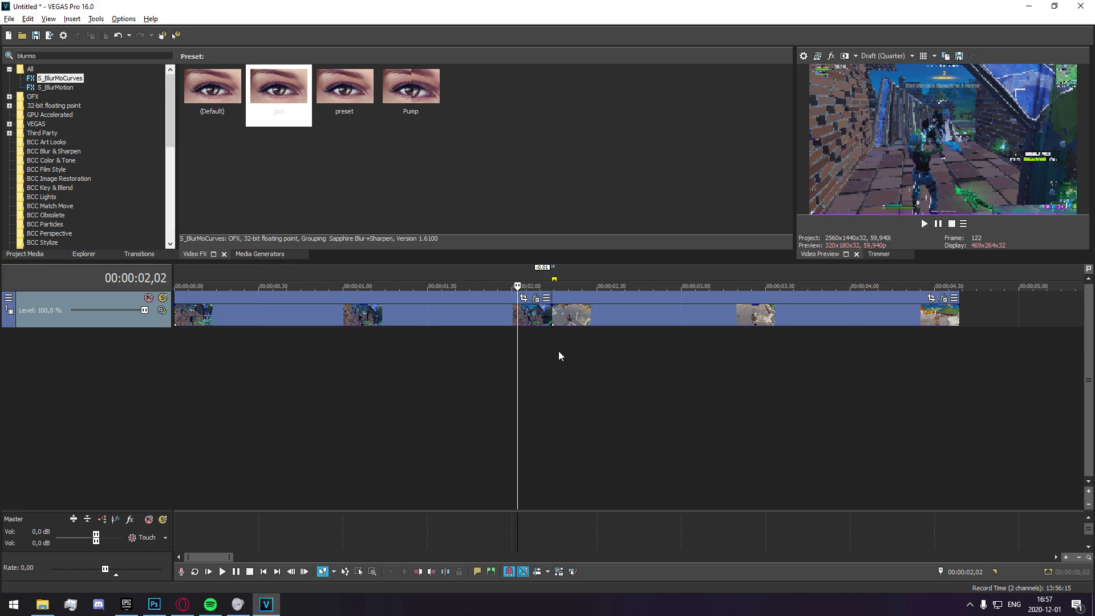